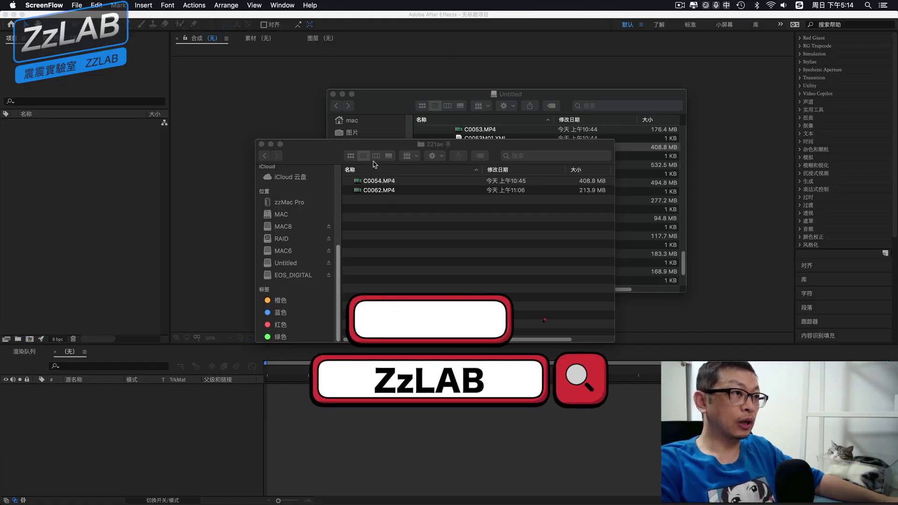
Step: Import the clips C0054.MP4 and C0062.MP4 from Finder into the Project panel
left_click_drag(378, 149, 440, 111)
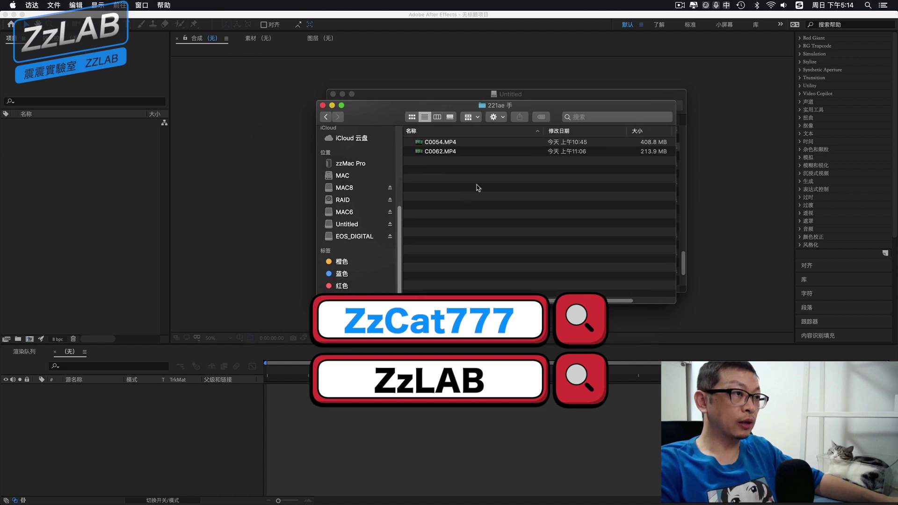
mouse_move(478, 187)
left_mouse_down()
mouse_move(423, 138)
mouse_move(15, 239)
left_mouse_up()
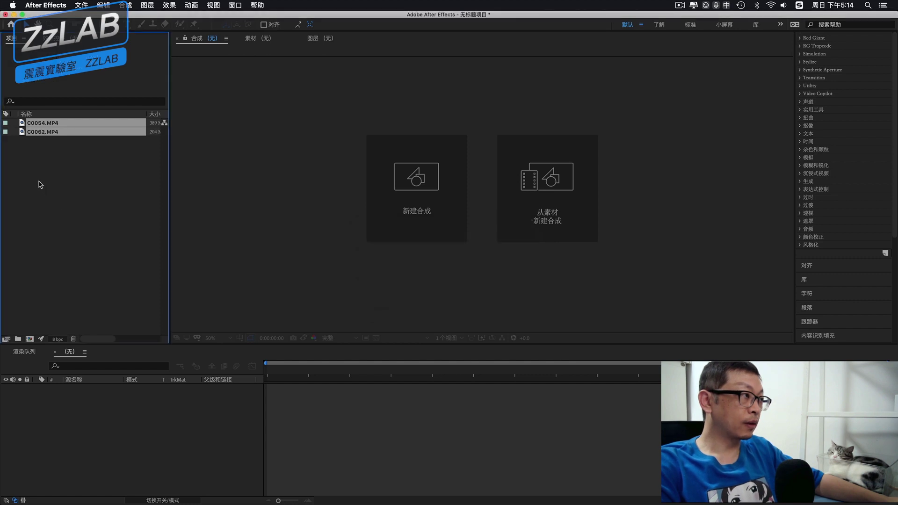
Step: Create composition 合成 1 using the HDTV 1080 29.97 preset (1920×1080)
left_click(40, 185)
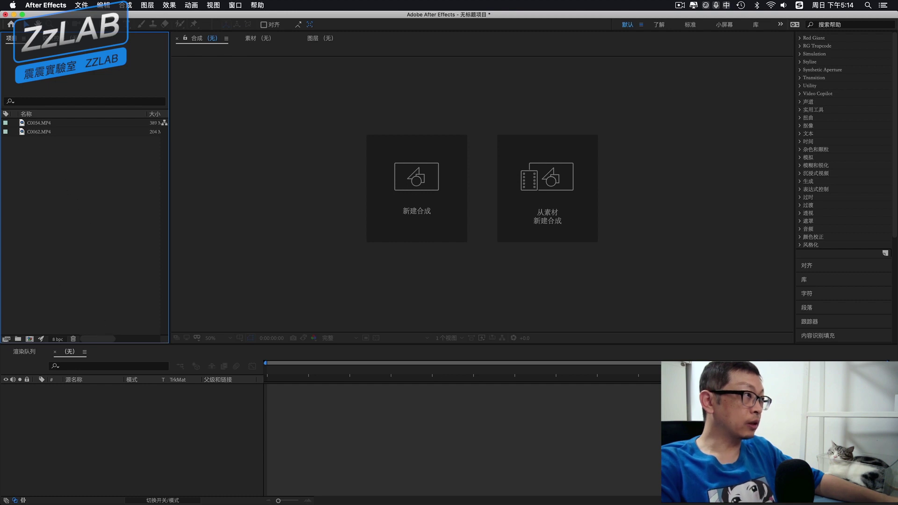
left_click(83, 6)
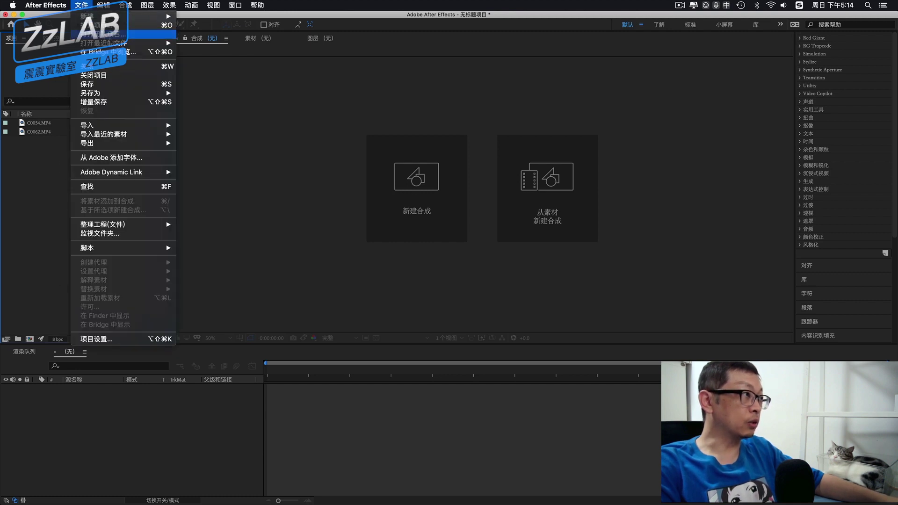
left_click(18, 335)
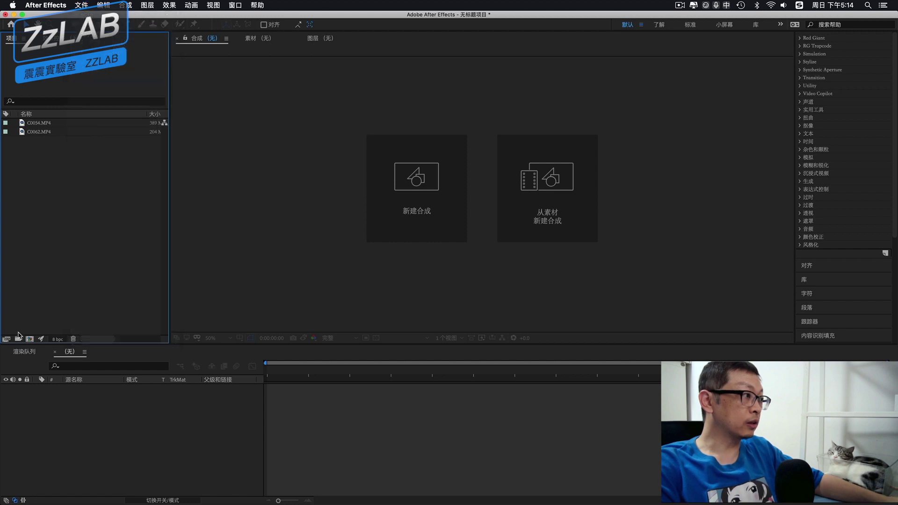
left_click(30, 340)
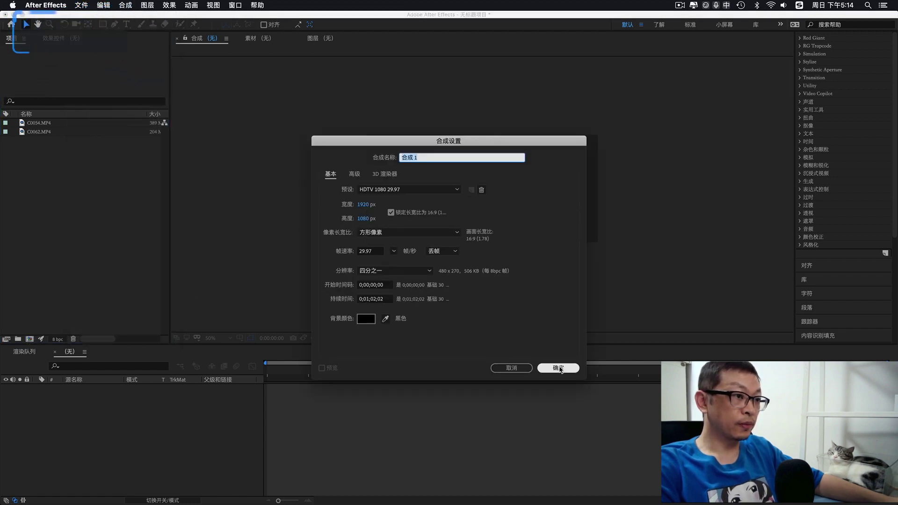
left_click(559, 369)
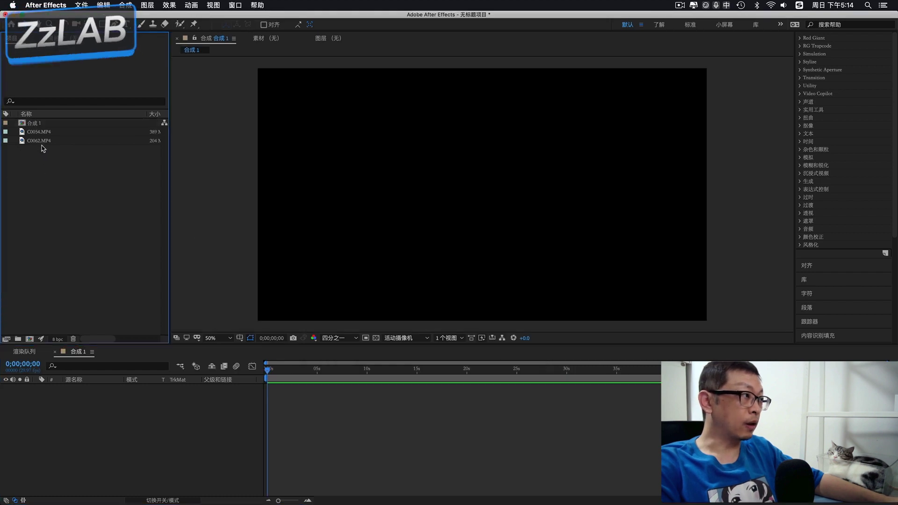
Step: Add C0054.MP4 and C0062.MP4 to 合成 1 as layers and zoom the viewer to 50%
left_click_drag(60, 162, 43, 135)
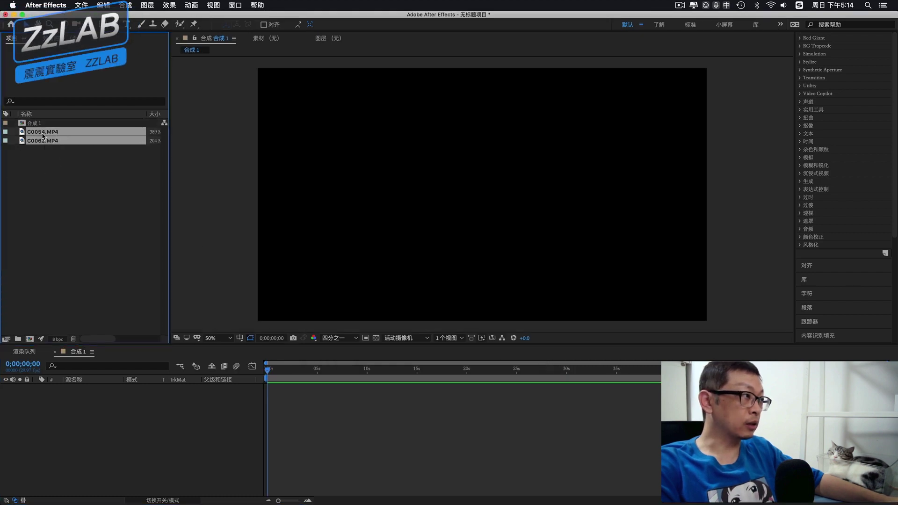
left_click_drag(49, 397, 60, 399)
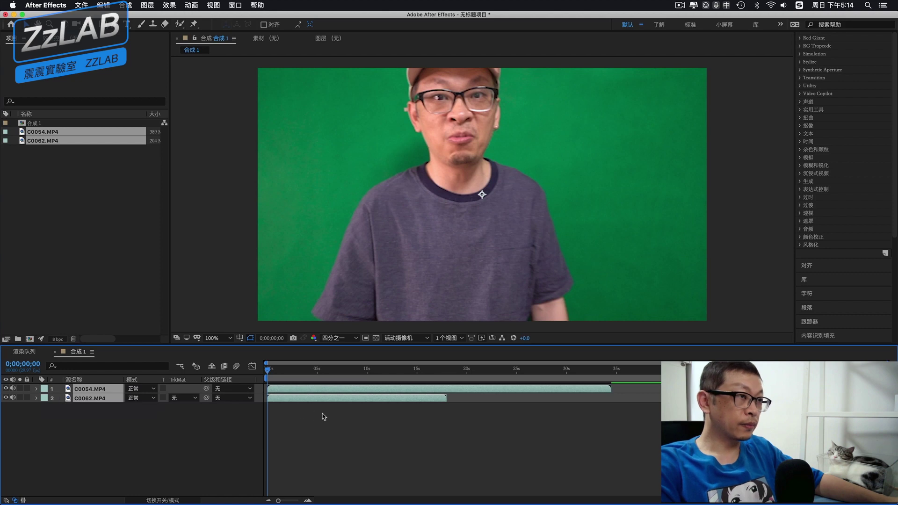
key("comma")
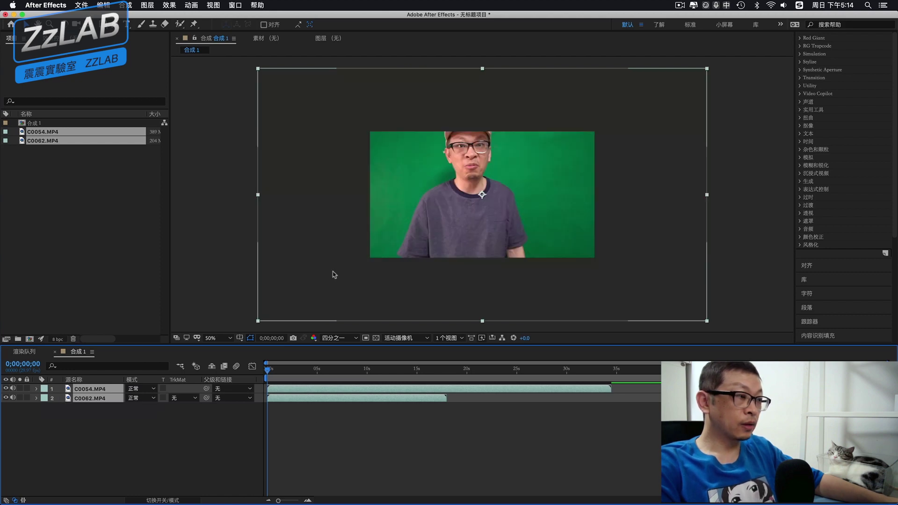
Step: Scale both layers to 68% and preview the footage
left_click(37, 390)
type("s")
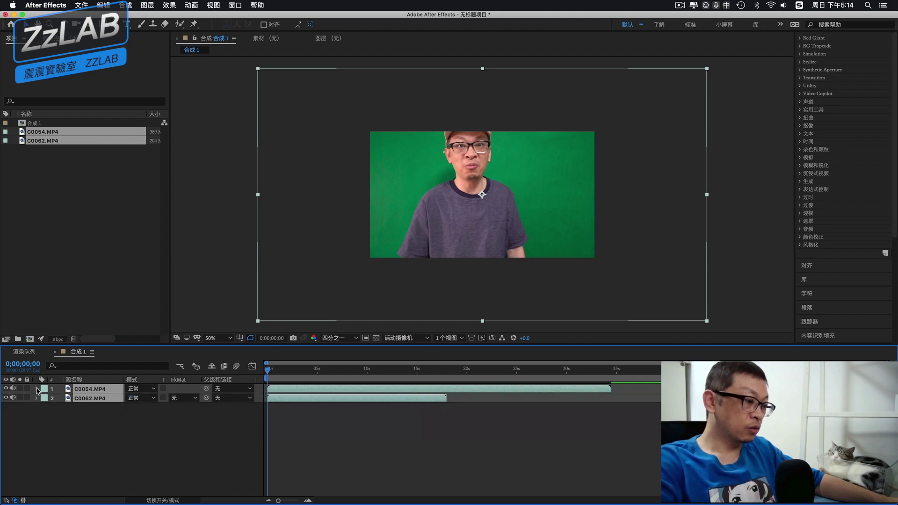
type("s")
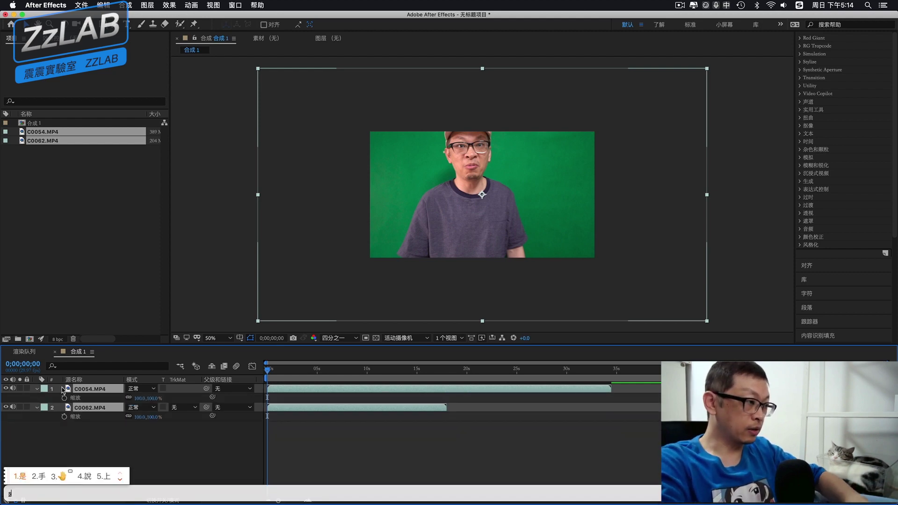
key("ctrl+space")
left_click_drag(142, 399, 127, 398)
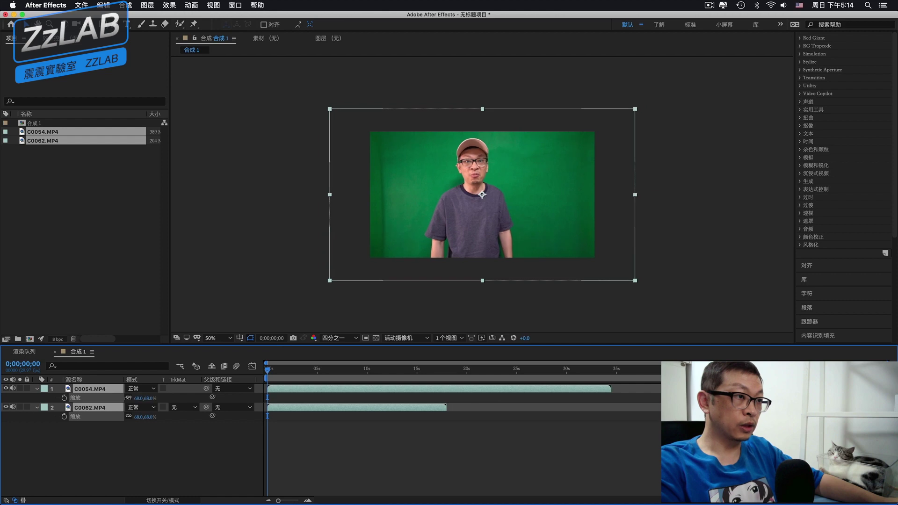
left_click(310, 374)
key("space")
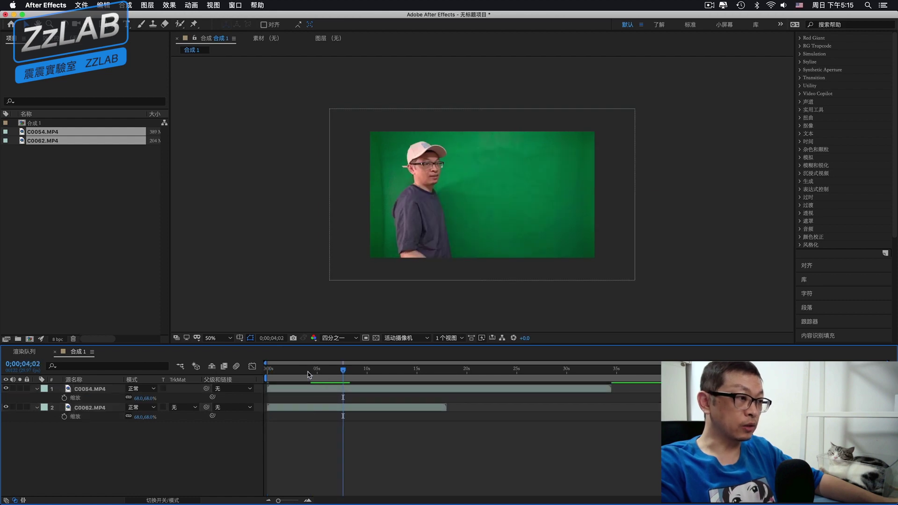
Step: Split C0054.MP4 at 0;00;23;07 and delete the earlier part
left_click_drag(308, 374, 372, 372)
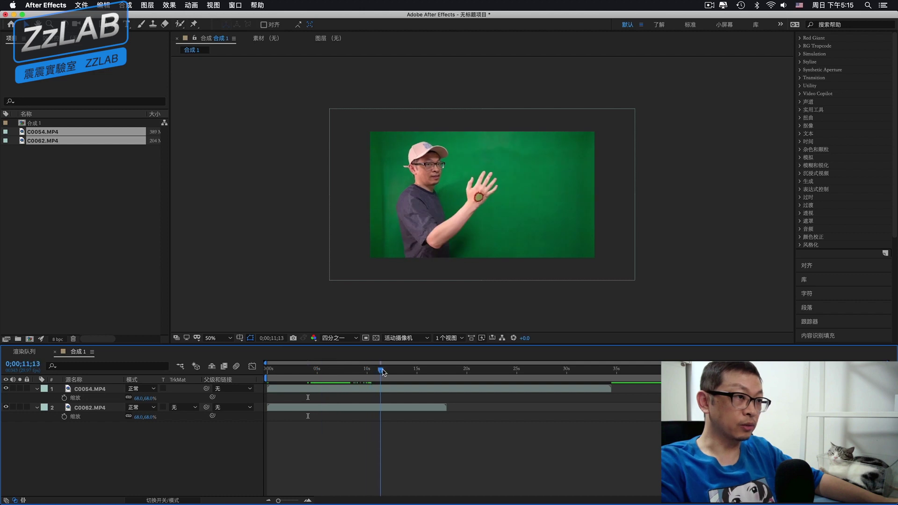
left_click_drag(382, 372, 499, 372)
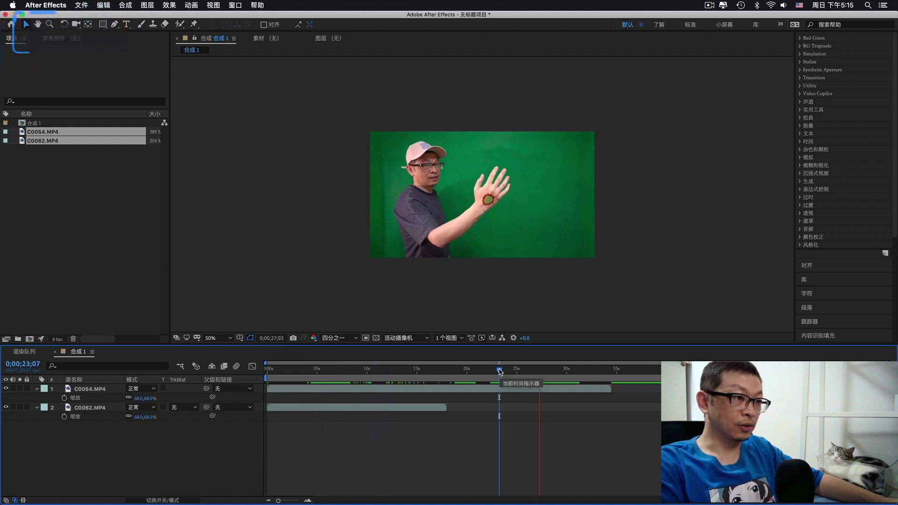
key("super+shift+d")
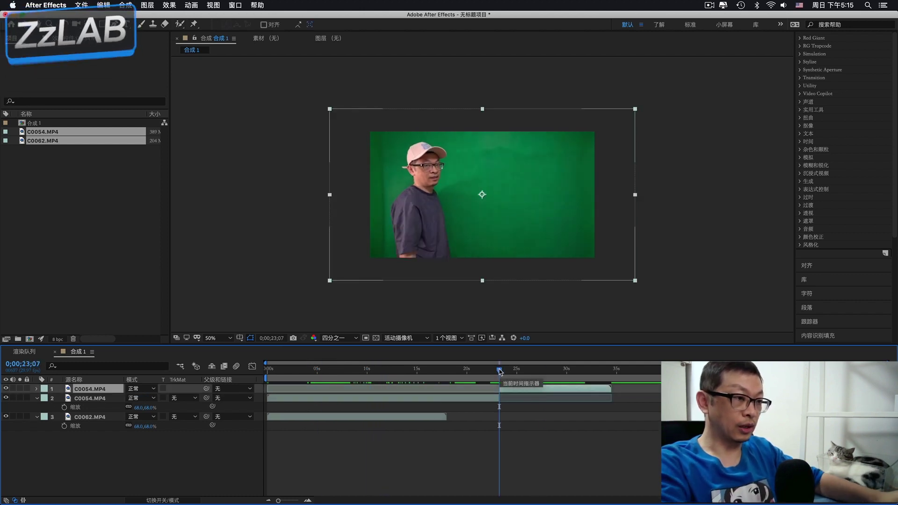
left_click(404, 397)
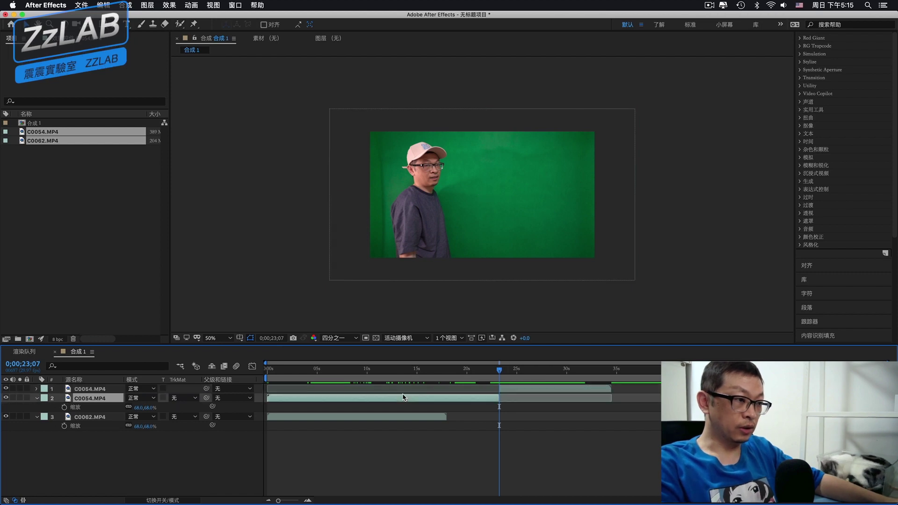
key("Delete")
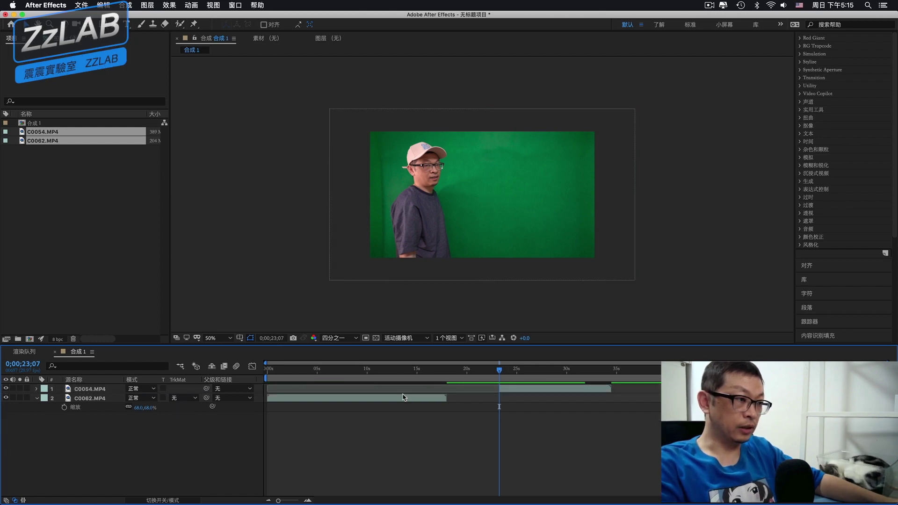
Step: Slide the remaining C0054.MP4 clip about 6 seconds earlier so it ends near 17 seconds
left_click_drag(522, 391, 348, 393)
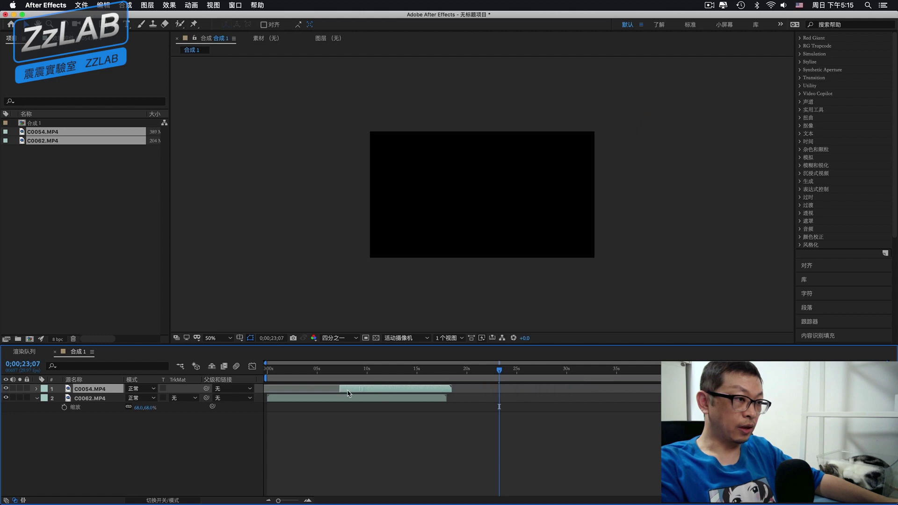
left_click(316, 374)
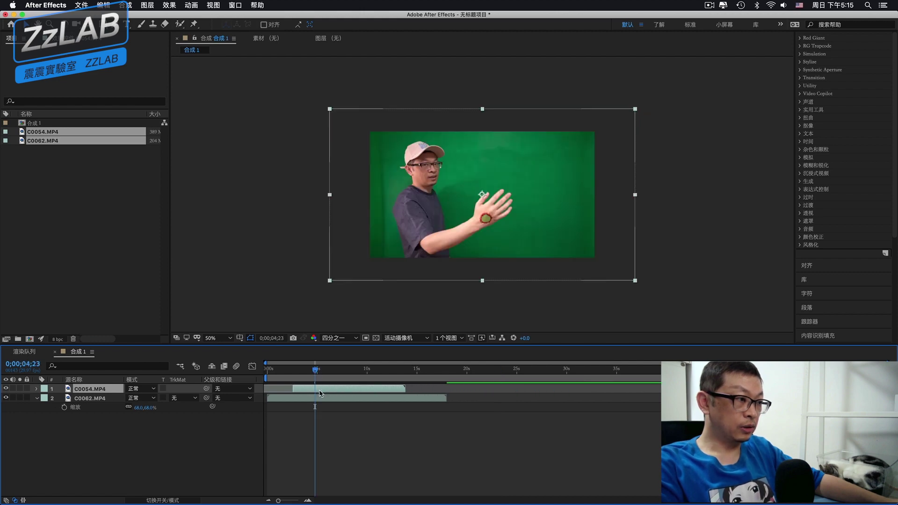
left_click_drag(321, 389, 415, 387)
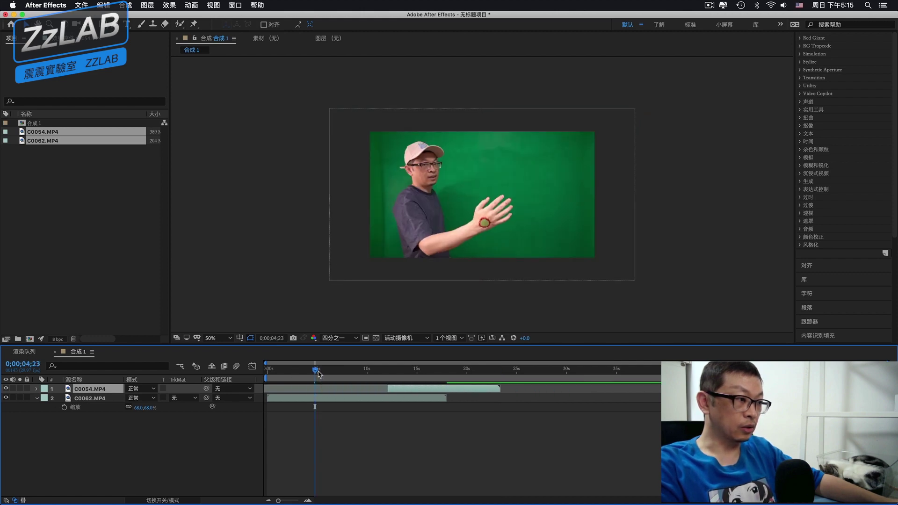
left_click_drag(318, 374, 300, 373)
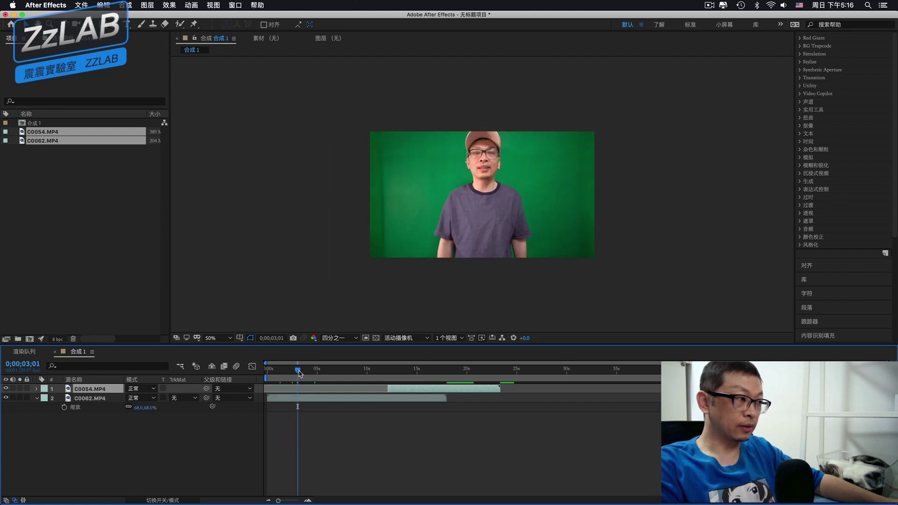
left_click_drag(299, 374, 364, 374)
mouse_move(396, 389)
left_mouse_down()
mouse_move(334, 391)
mouse_move(347, 372)
left_mouse_up()
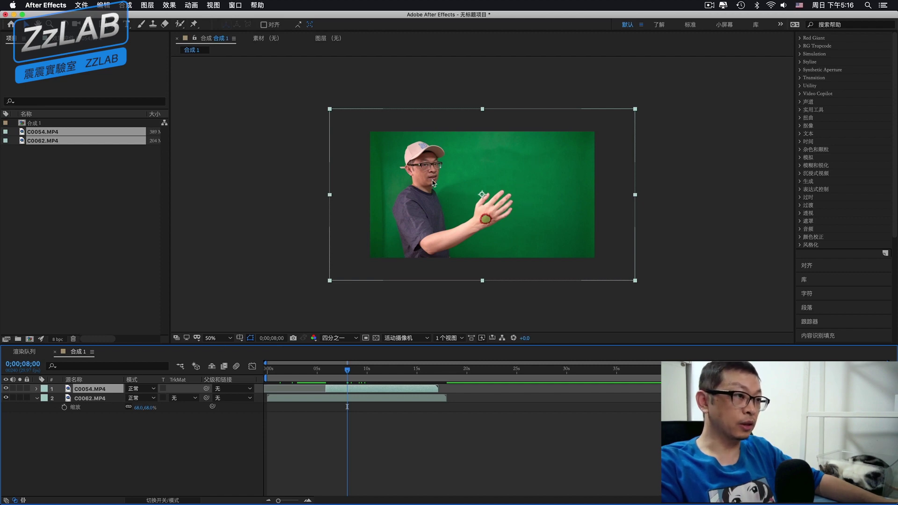
Step: Rename the C0054.MP4 layer to 手
right_click(80, 388)
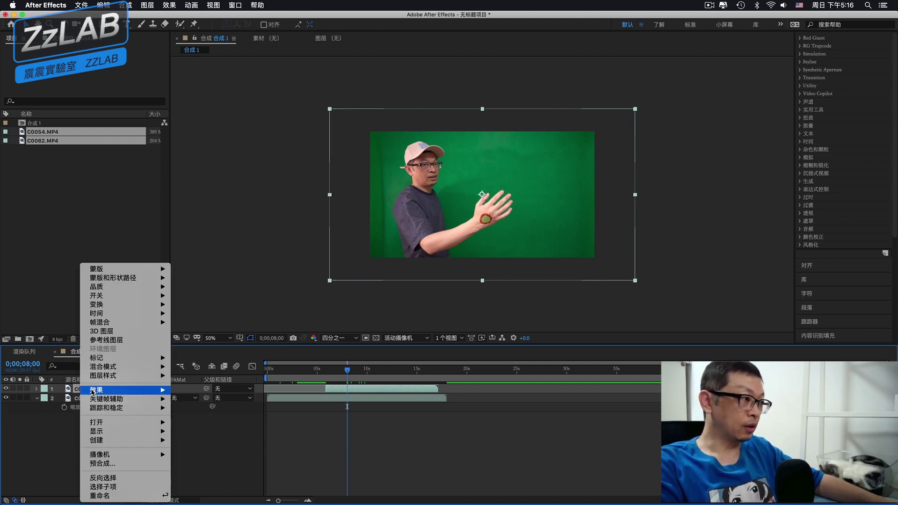
left_click(134, 496)
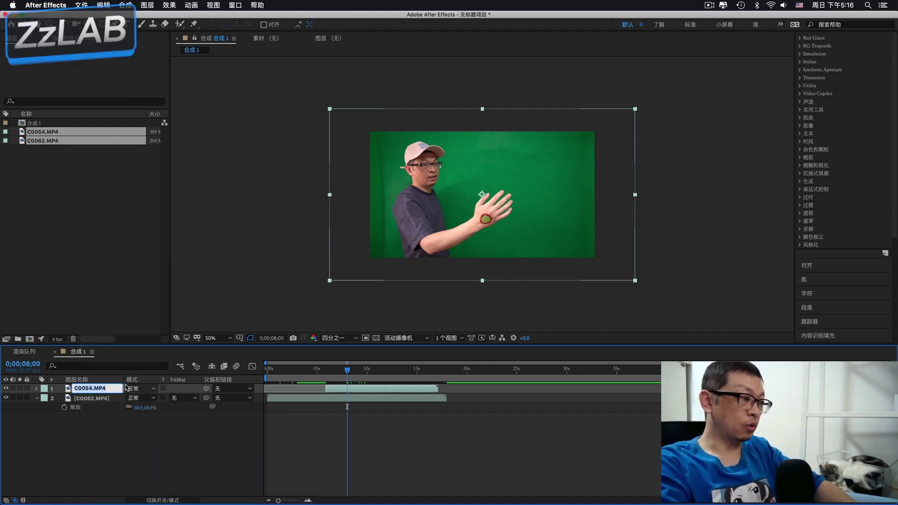
type("sho")
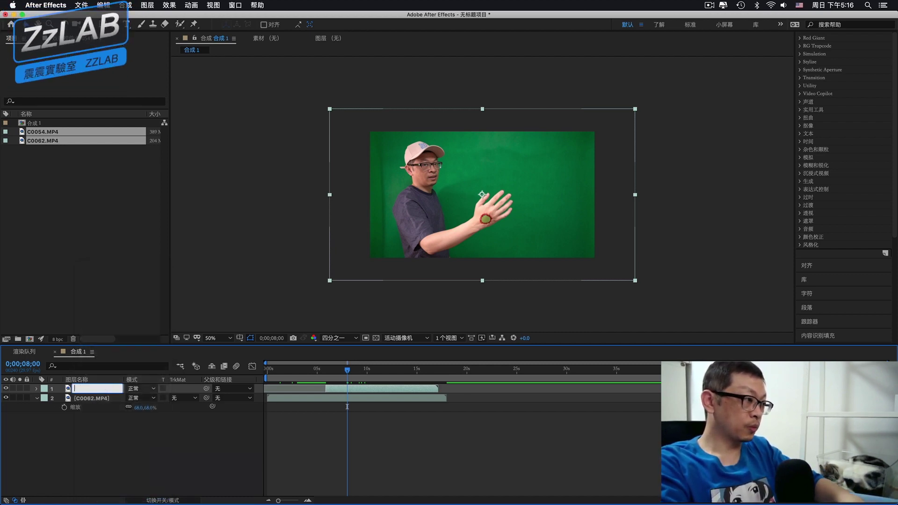
key("ctrl+space")
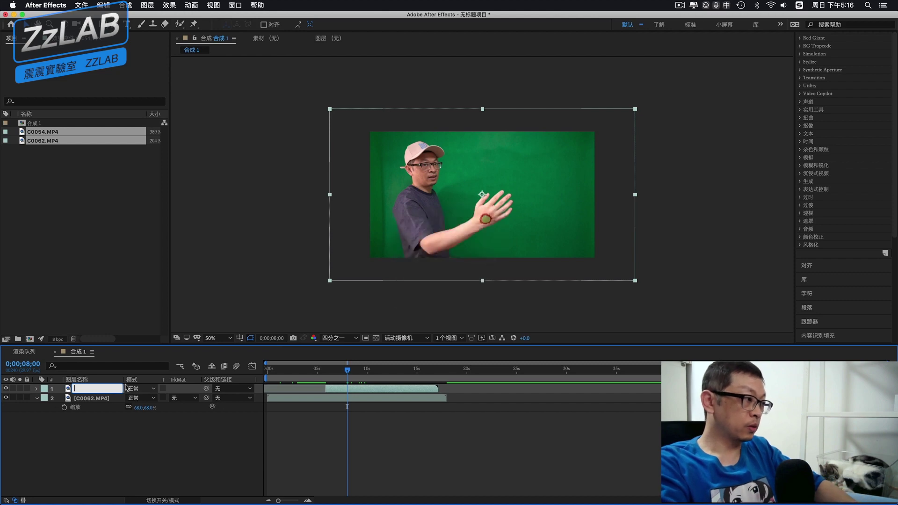
type("shou")
key("space")
key("Return")
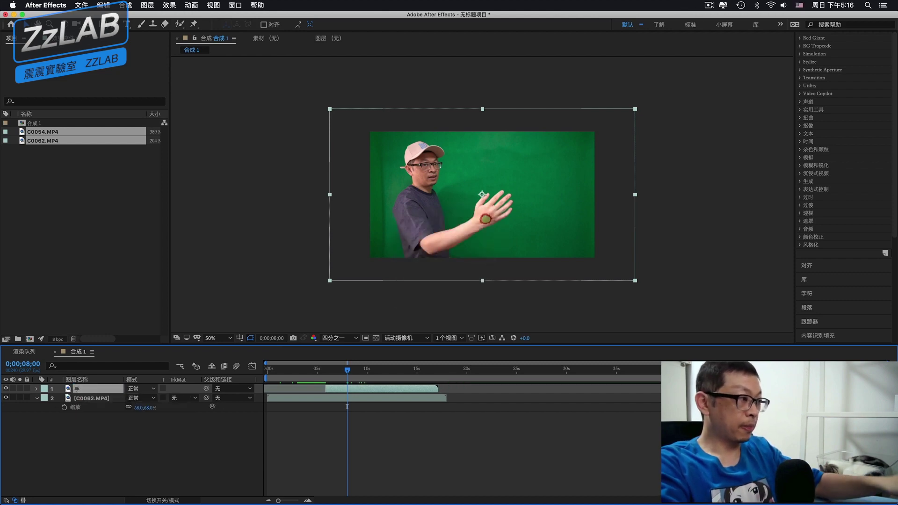
Step: Rename the C0062.MP4 layer to 人像
left_click(91, 399)
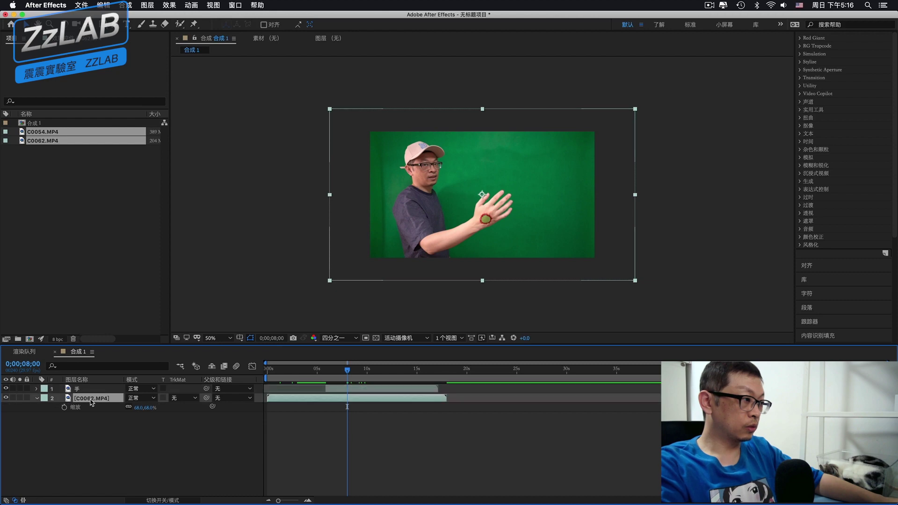
right_click(91, 401)
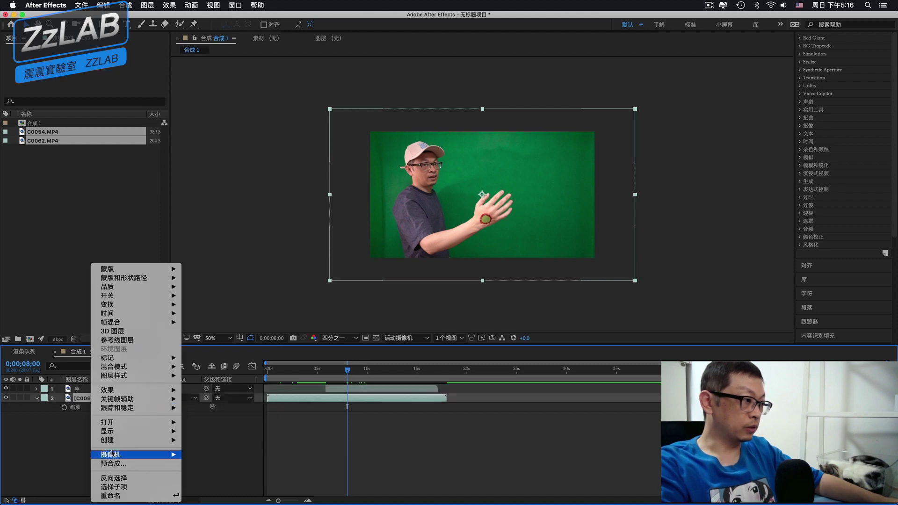
left_click(121, 497)
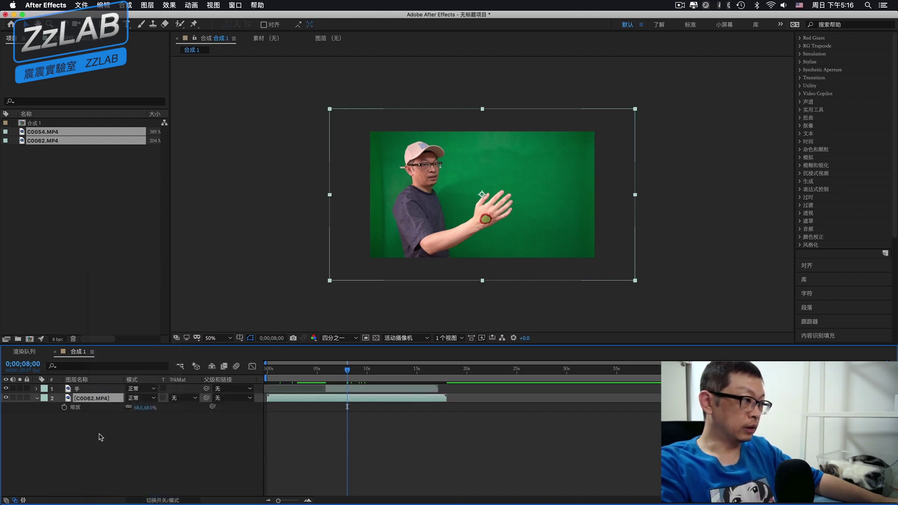
type("人像")
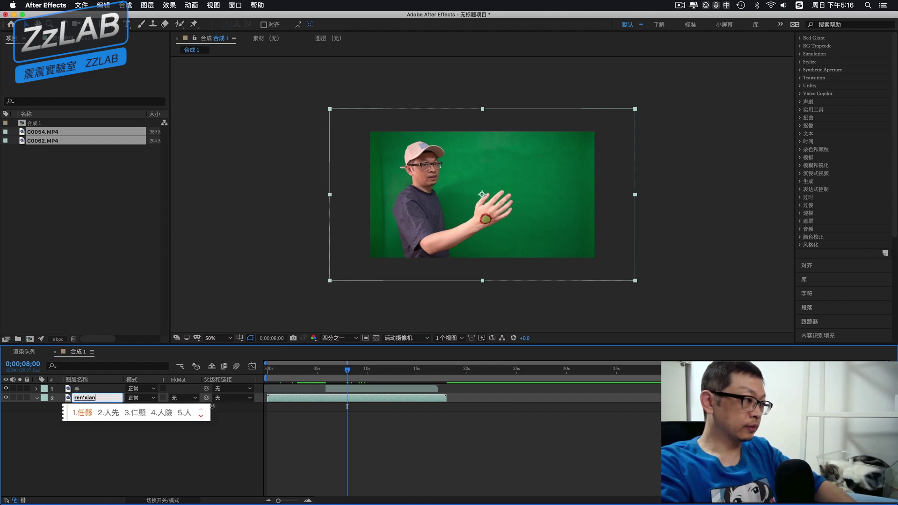
key("Return")
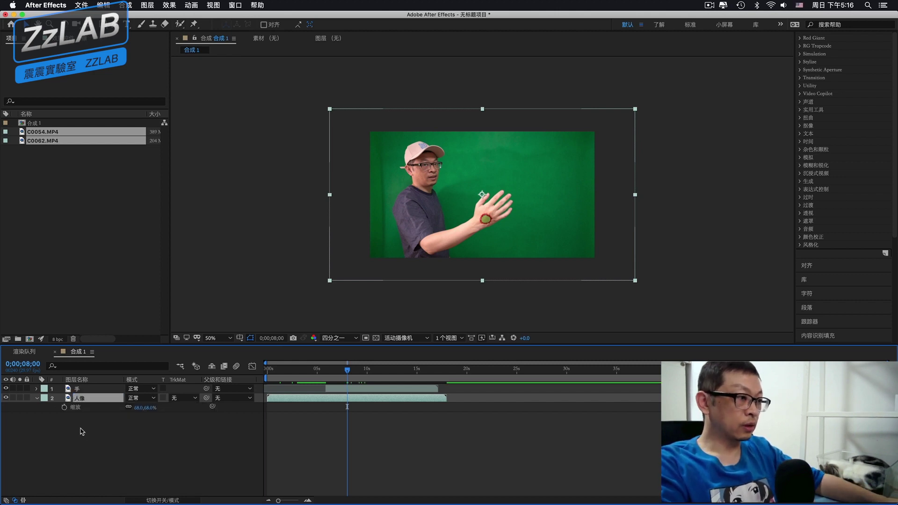
left_click_drag(341, 373, 353, 372)
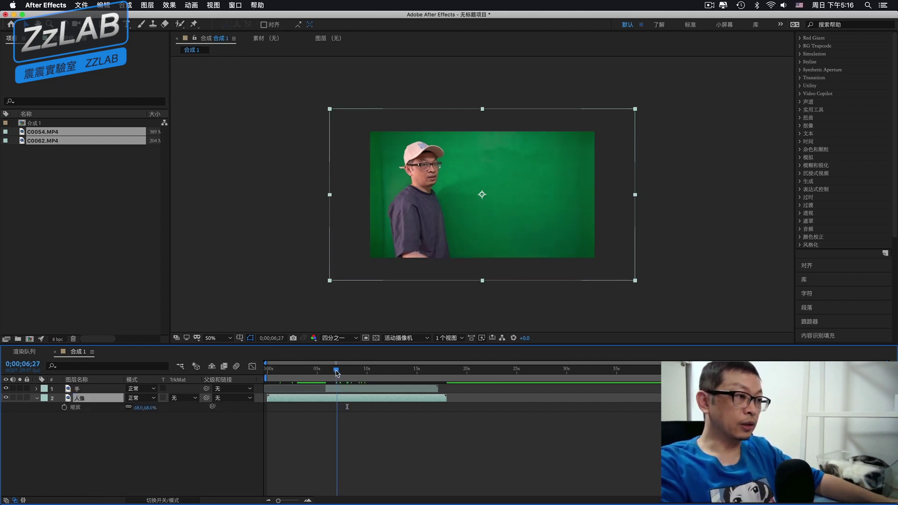
Step: Apply Keylight (1.2) to the 手 layer and sample the green backdrop as Screen Colour
left_click(352, 389)
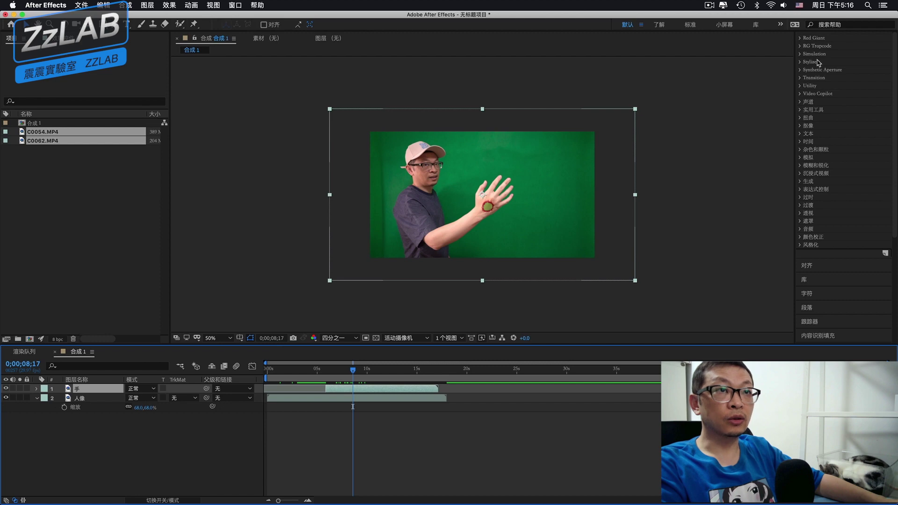
left_click(169, 6)
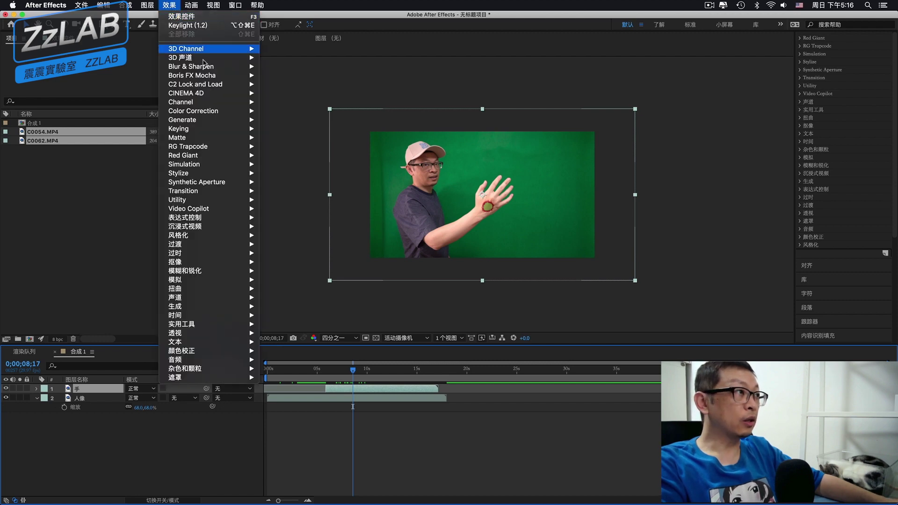
mouse_move(221, 130)
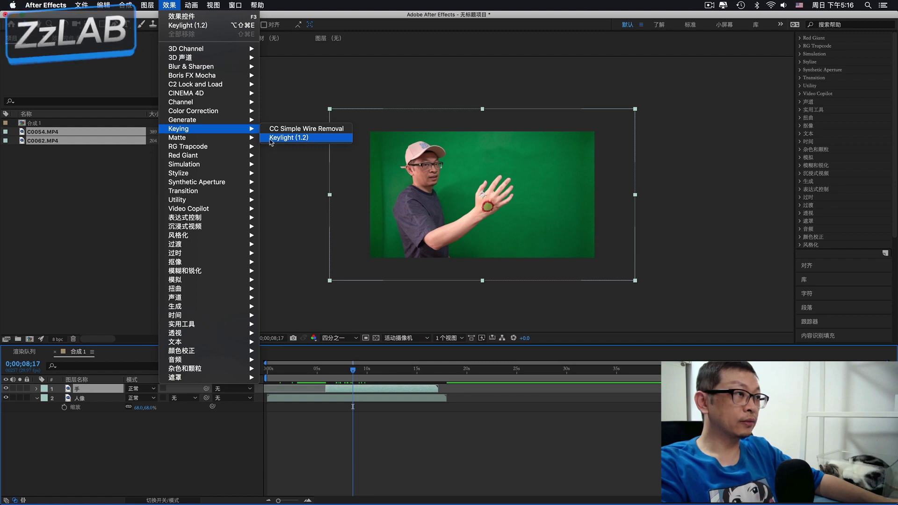
left_click(296, 138)
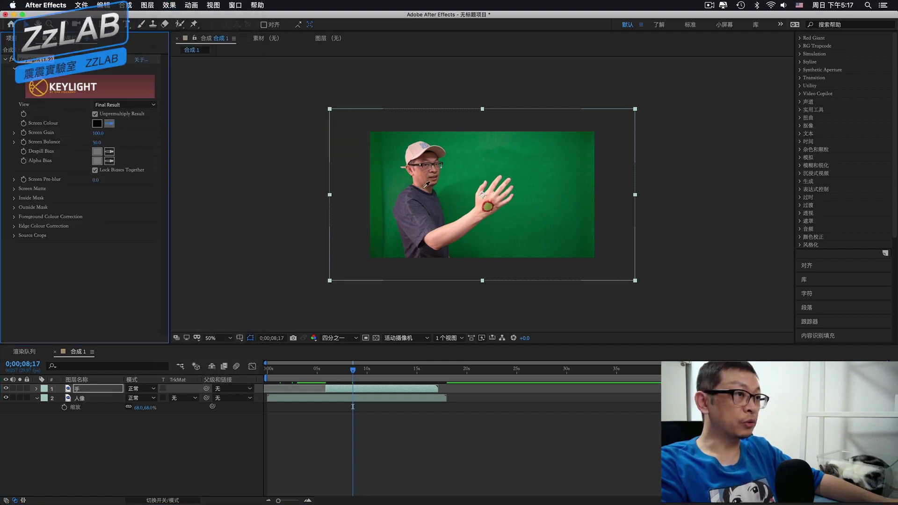
left_click(487, 207)
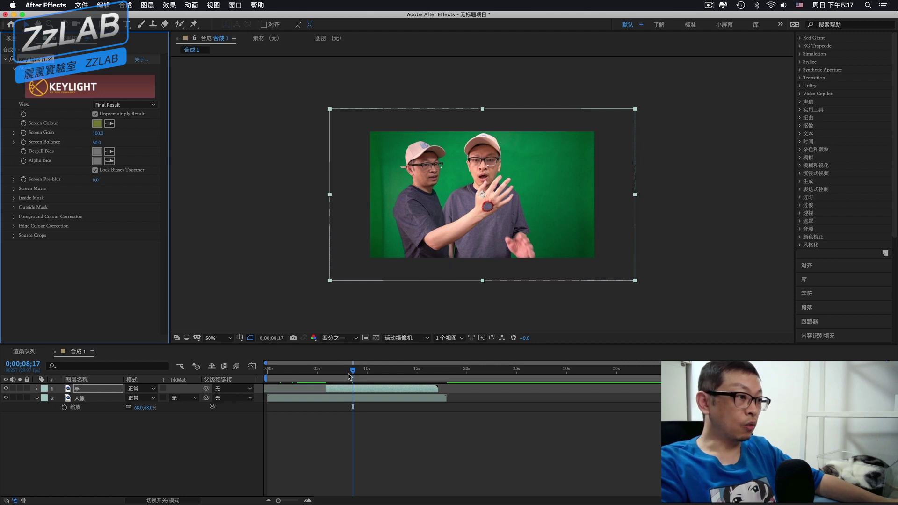
left_click_drag(349, 377, 363, 374)
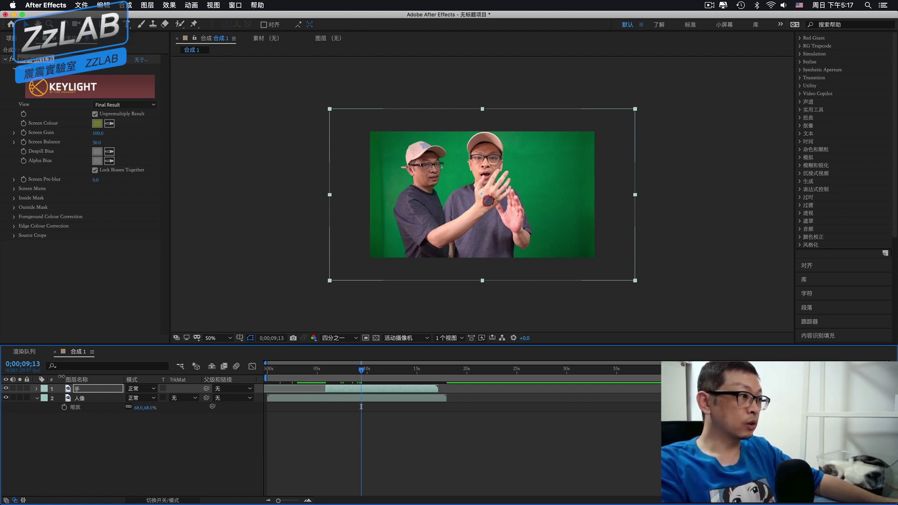
left_click(88, 391)
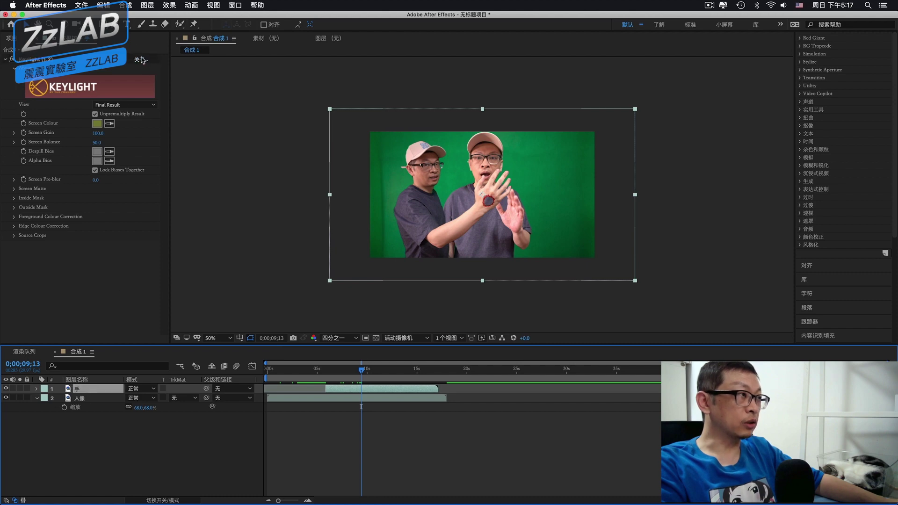
left_click(117, 25)
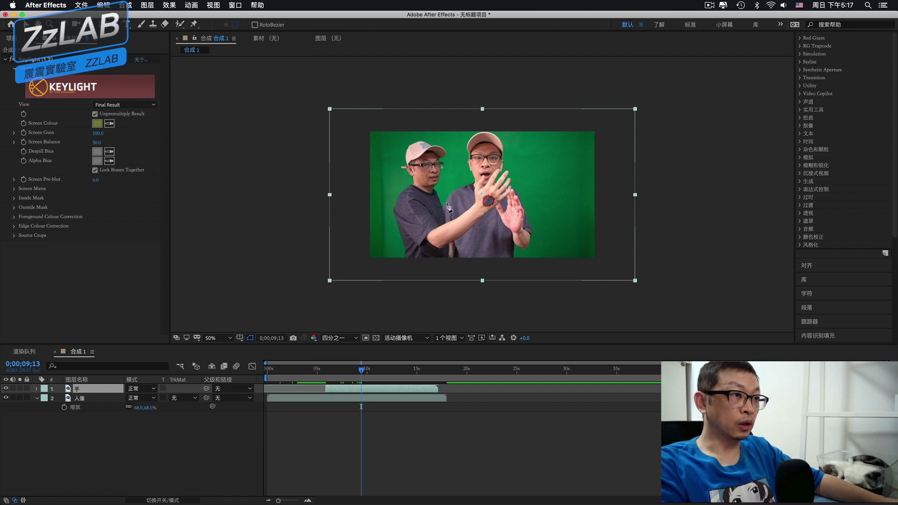
Step: Draw a closed mask on 手 around the central figure and his raised hands
left_click(452, 129)
left_click(453, 164)
left_click(447, 189)
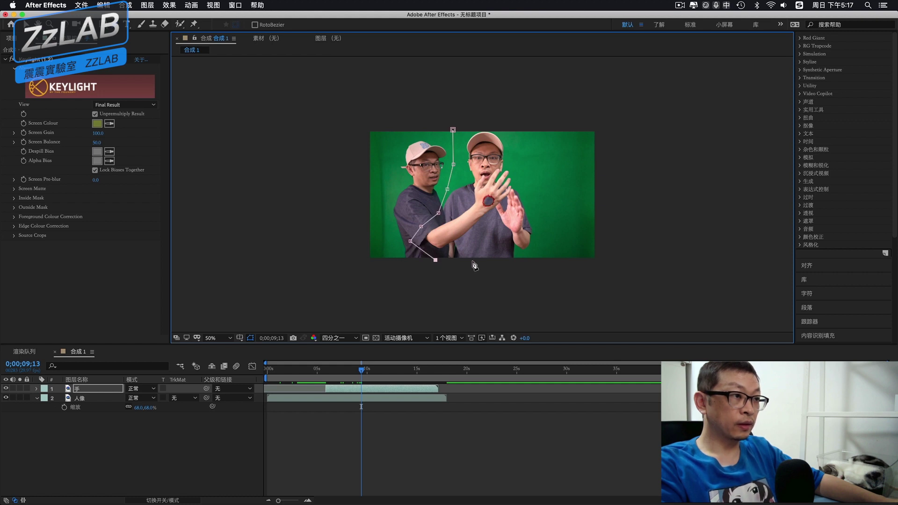
left_click(490, 226)
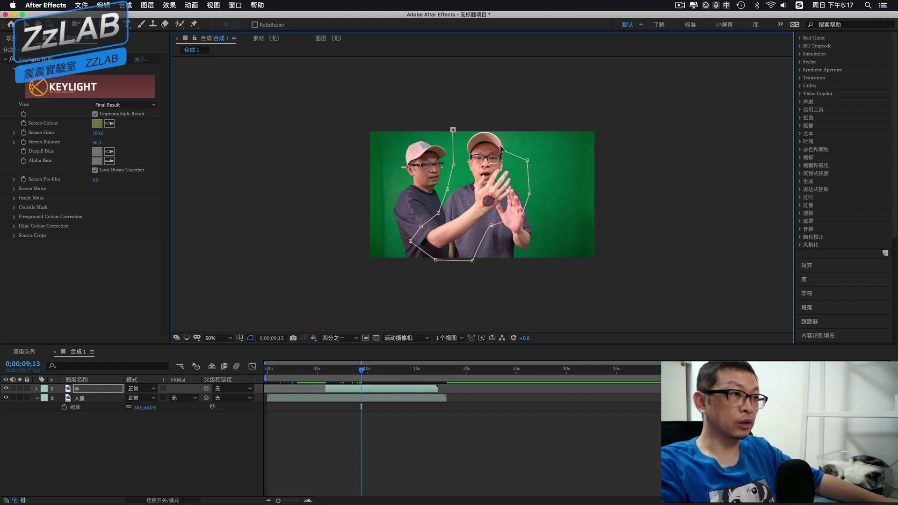
left_click(454, 130)
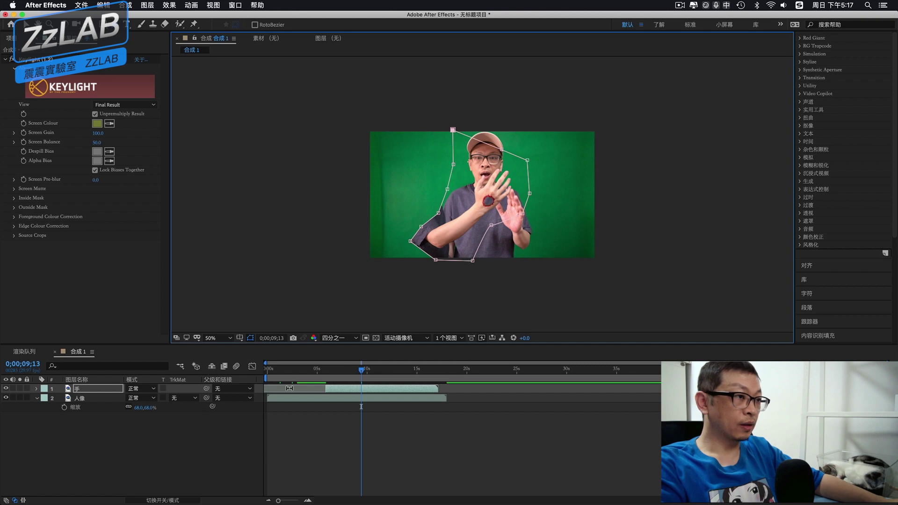
left_click(361, 371)
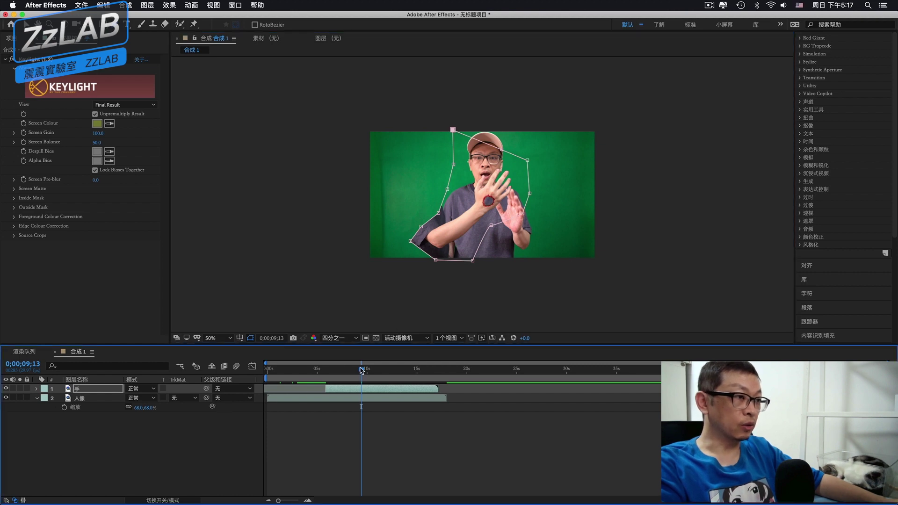
left_click(87, 389)
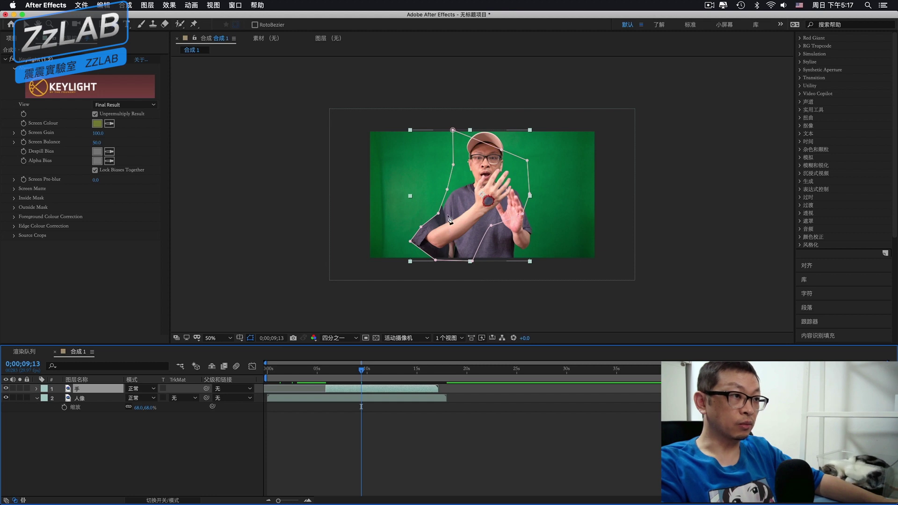
Step: Nudge the 手 layer right, rotate it to −15° and scale it to 63%
key("v")
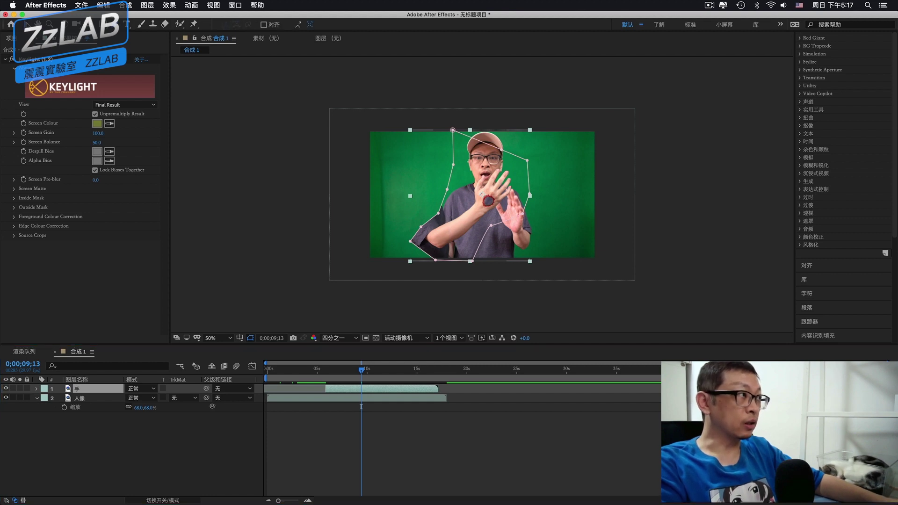
mouse_move(475, 223)
left_mouse_down()
mouse_move(451, 229)
mouse_move(464, 225)
left_mouse_up()
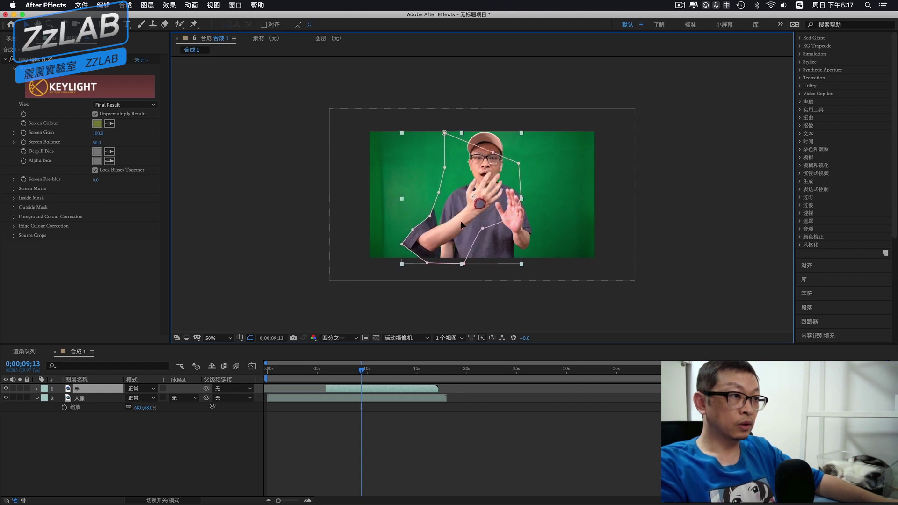
left_click(36, 388)
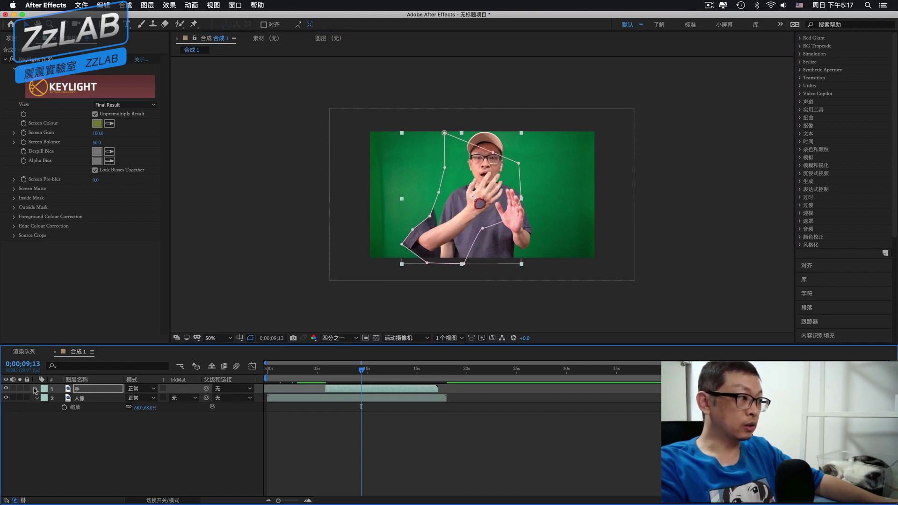
left_click(37, 389)
left_click(37, 388)
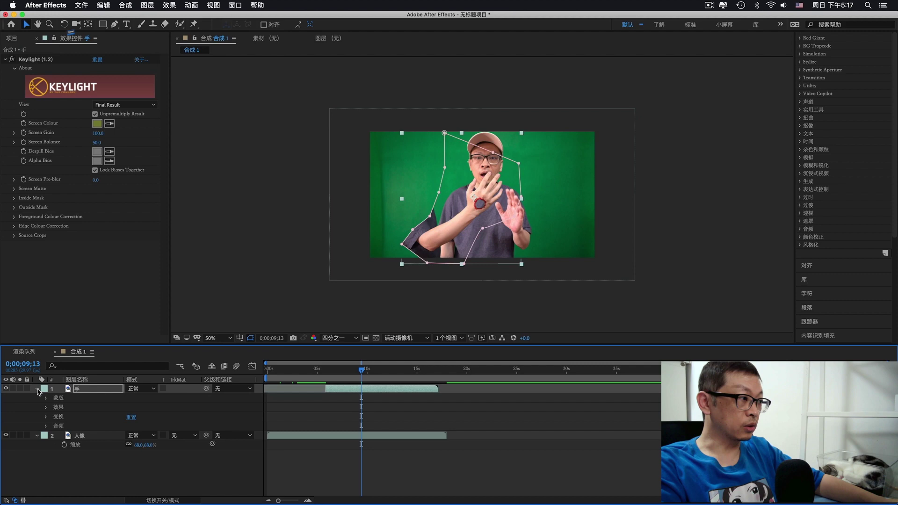
left_click(46, 417)
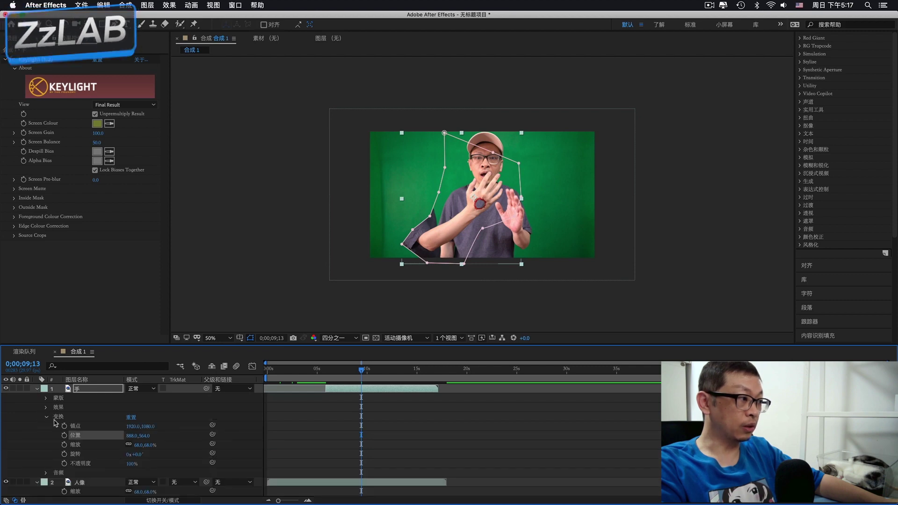
left_click(141, 445)
left_click_drag(141, 456, 130, 454)
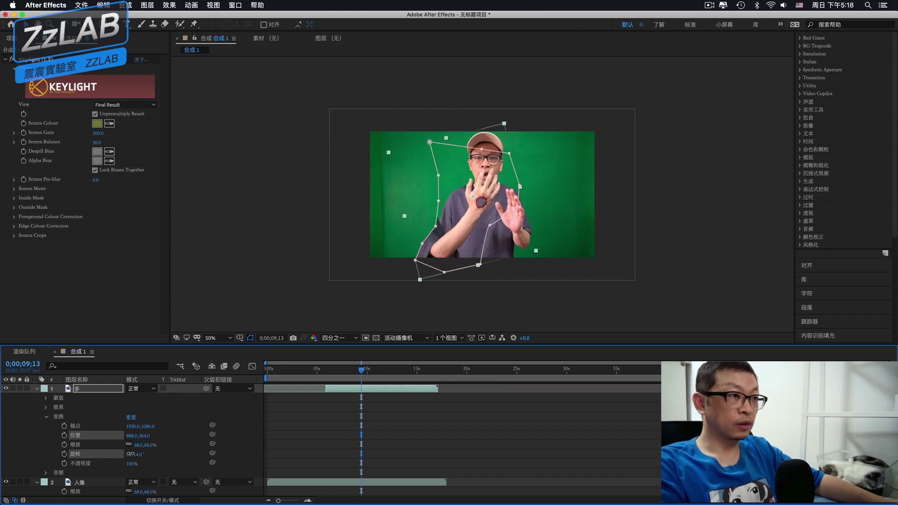
left_click_drag(130, 454, 134, 447)
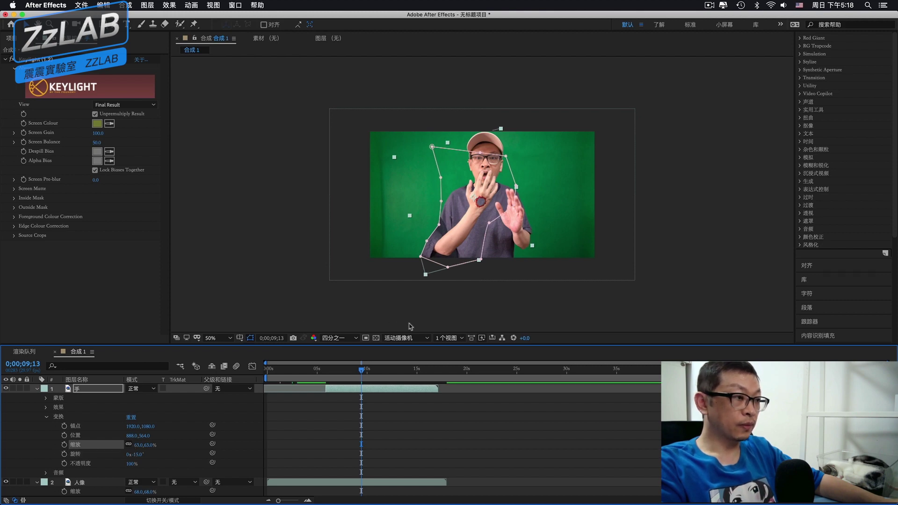
Step: Set the 手 layer's Mask 1 feather to 75 pixels
left_click(46, 398)
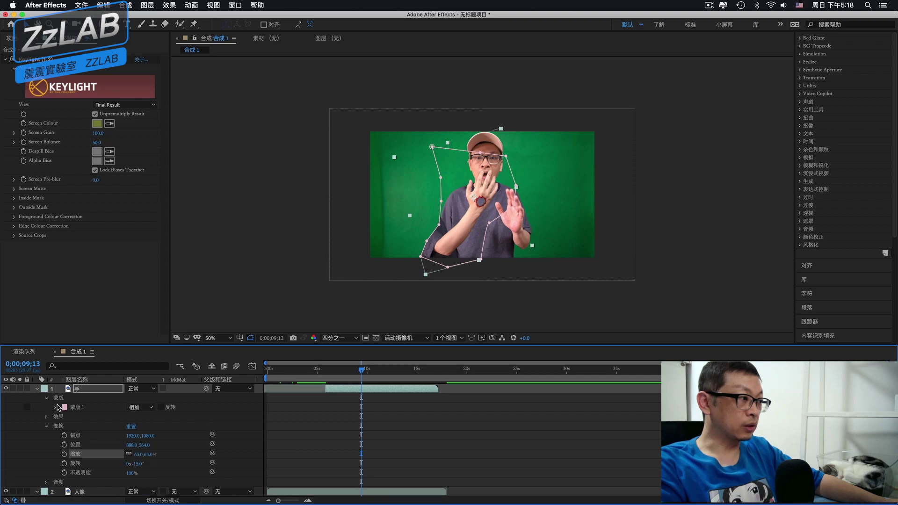
left_click(56, 408)
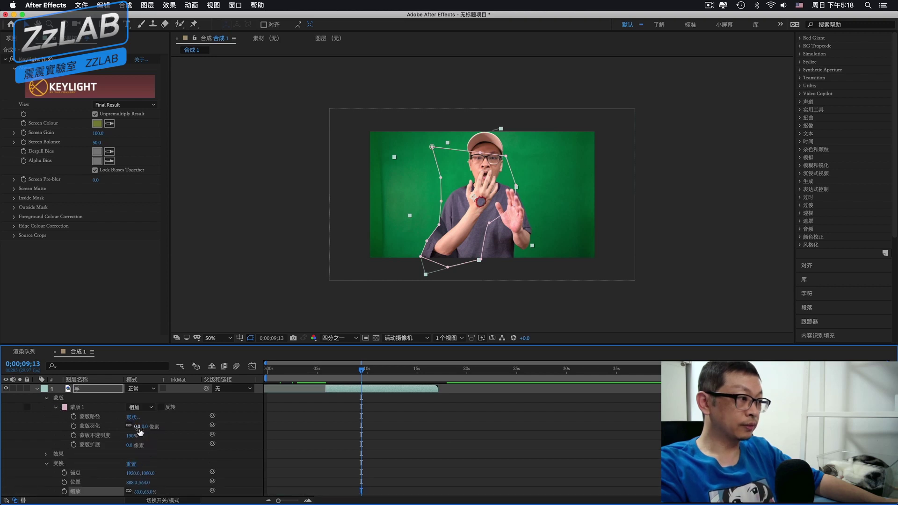
left_click_drag(139, 428, 158, 426)
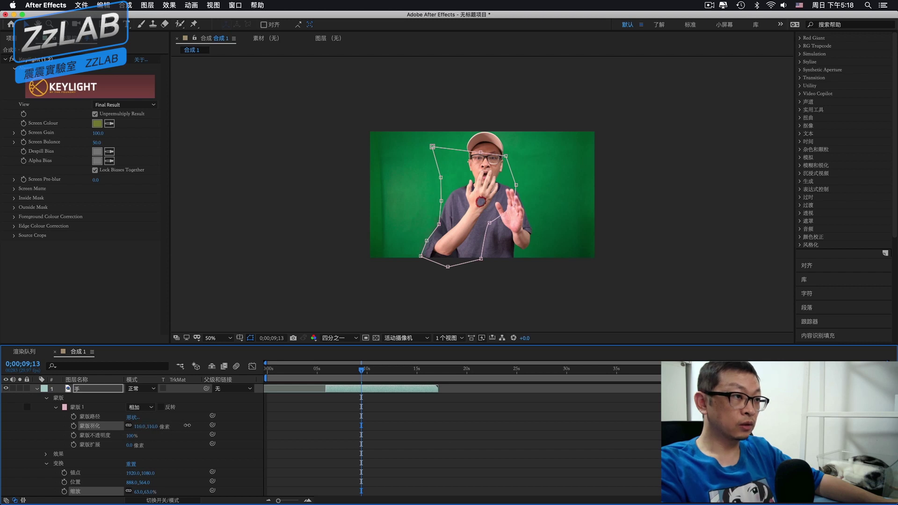
left_click_drag(196, 427, 159, 427)
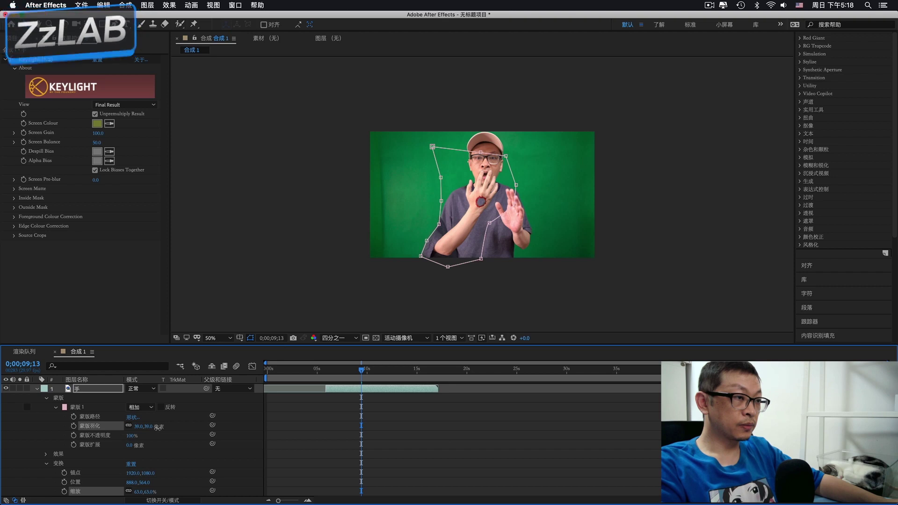
left_click_drag(171, 426, 172, 426)
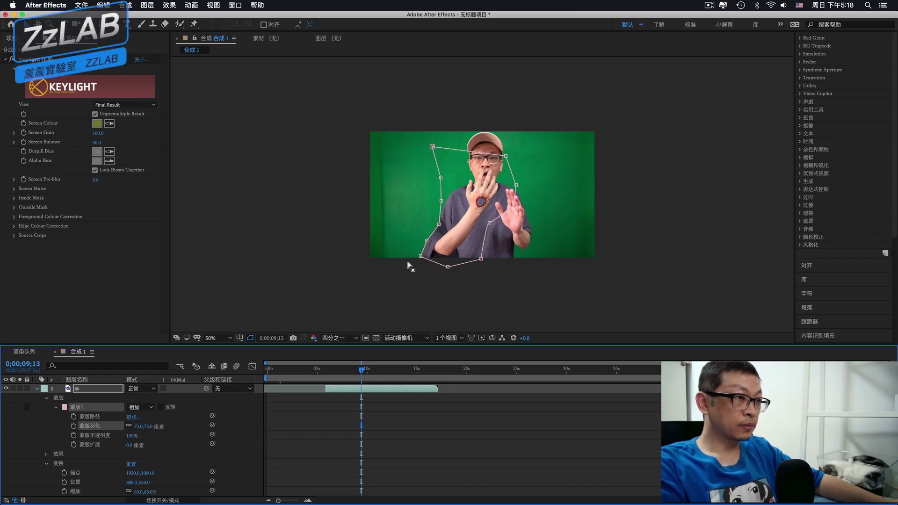
Step: Reshape the mask's lower-left vertices to hug the figure's arm and torso
left_click(442, 226)
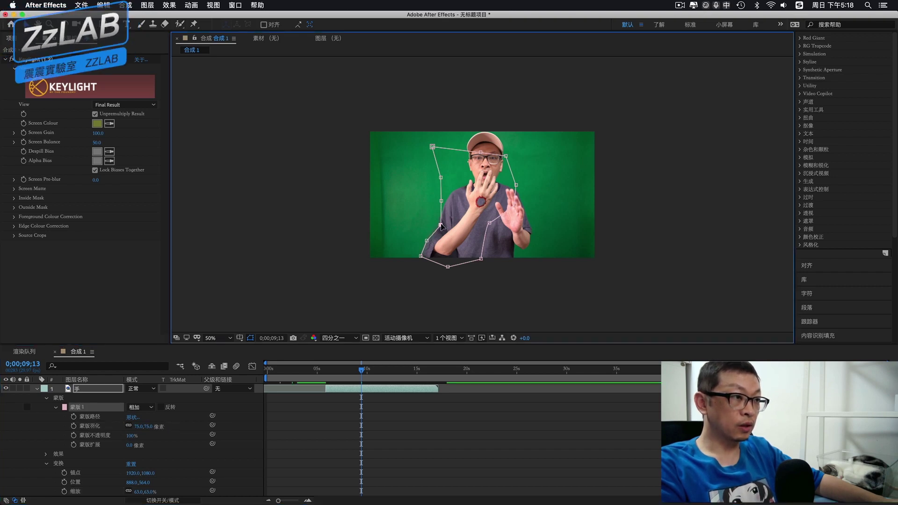
left_click_drag(443, 225, 444, 225)
left_click(429, 240)
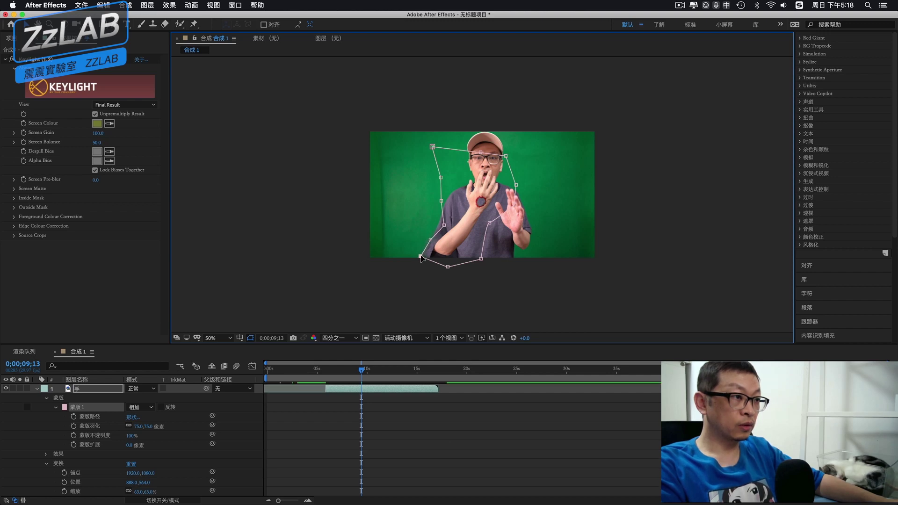
left_click_drag(421, 256, 430, 249)
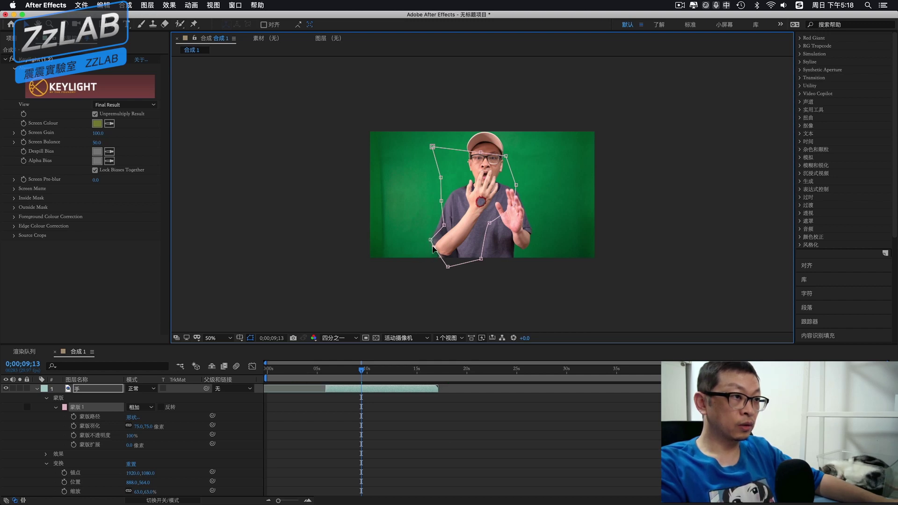
left_click_drag(431, 237, 436, 237)
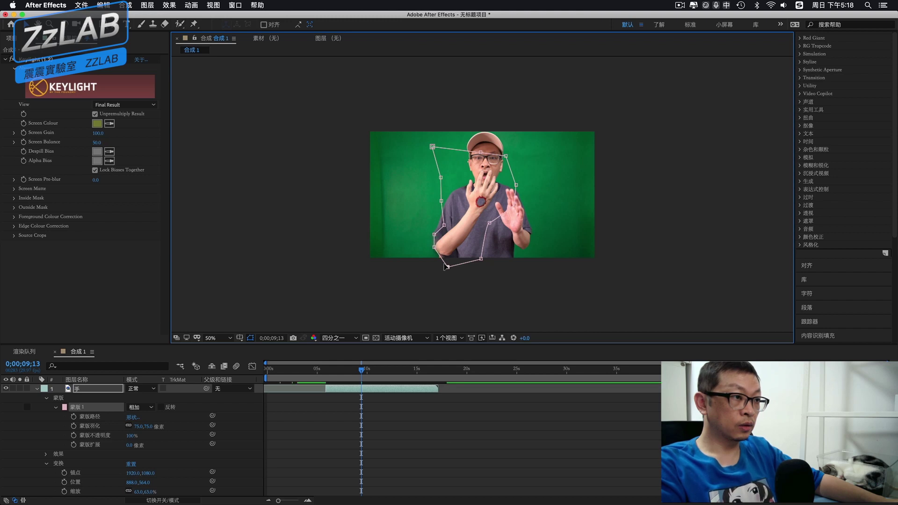
left_click_drag(444, 266, 439, 265)
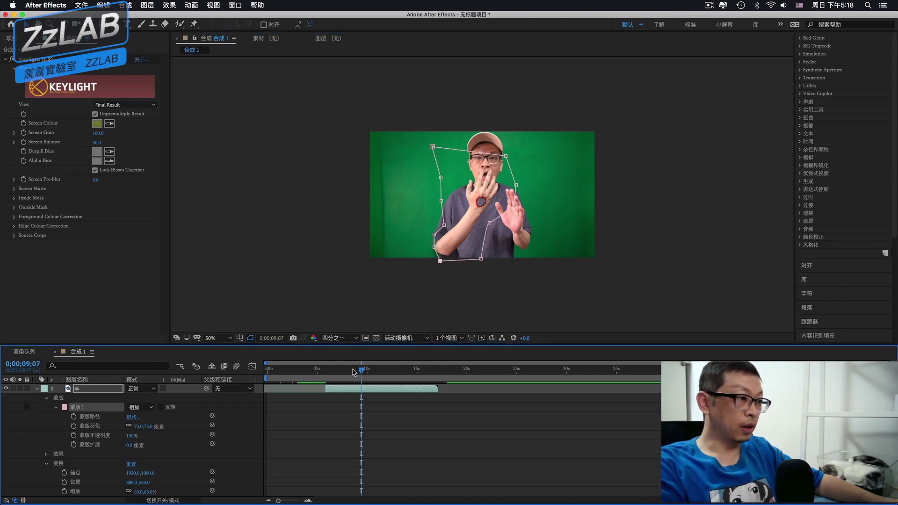
Step: Move the playhead to 0;00;05;13 and scroll to the 手 layer's Position property
left_click_drag(362, 371, 324, 371)
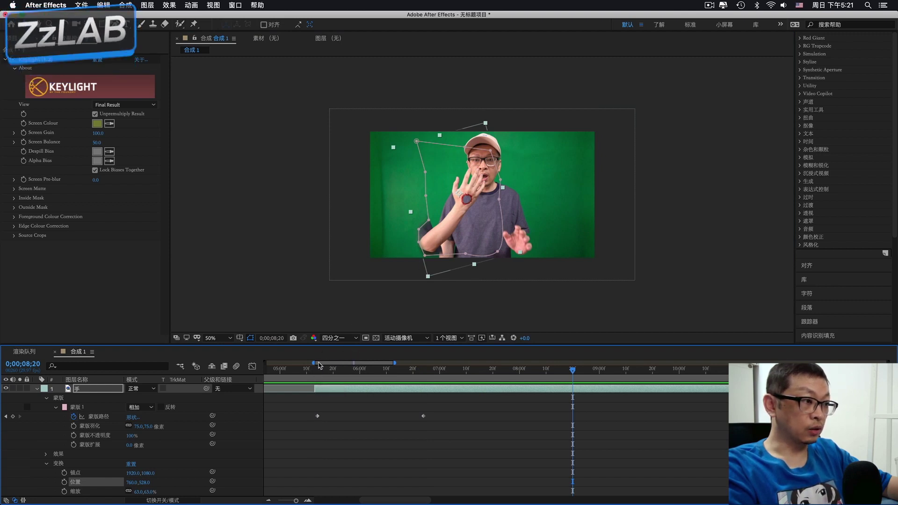
left_click(314, 369)
scroll(56, 428, "down", 1)
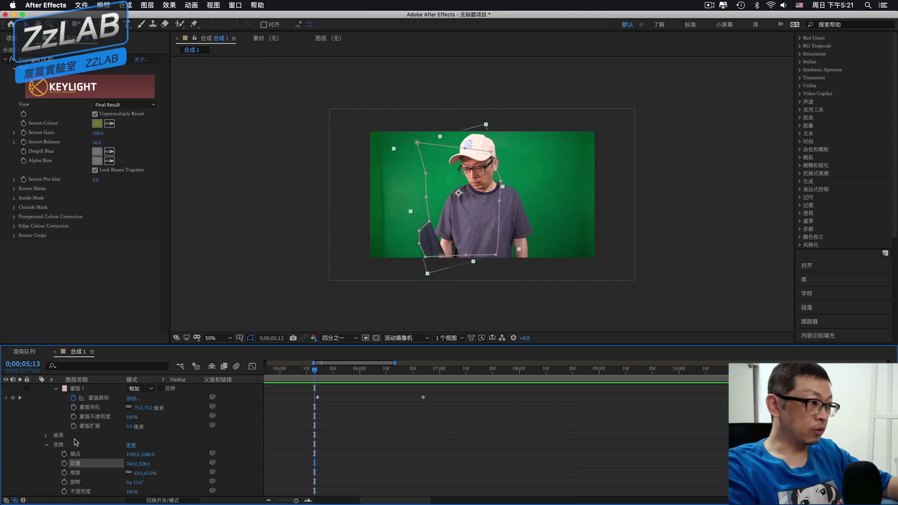
scroll(75, 433, "up", 1)
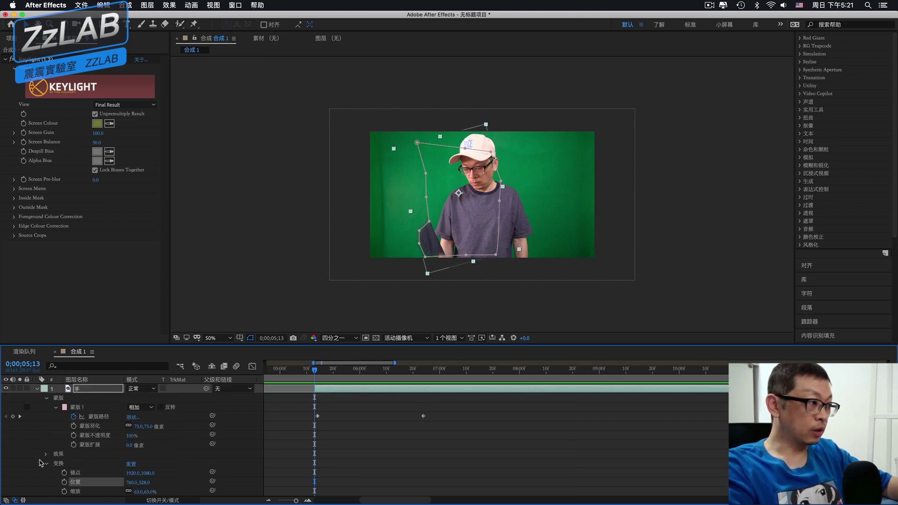
scroll(73, 466, "down", 3)
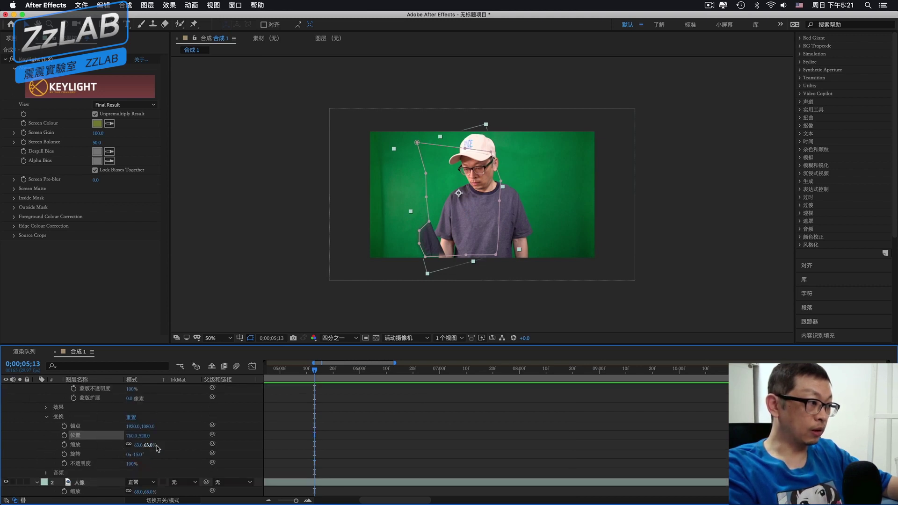
scroll(340, 393, "up", 6)
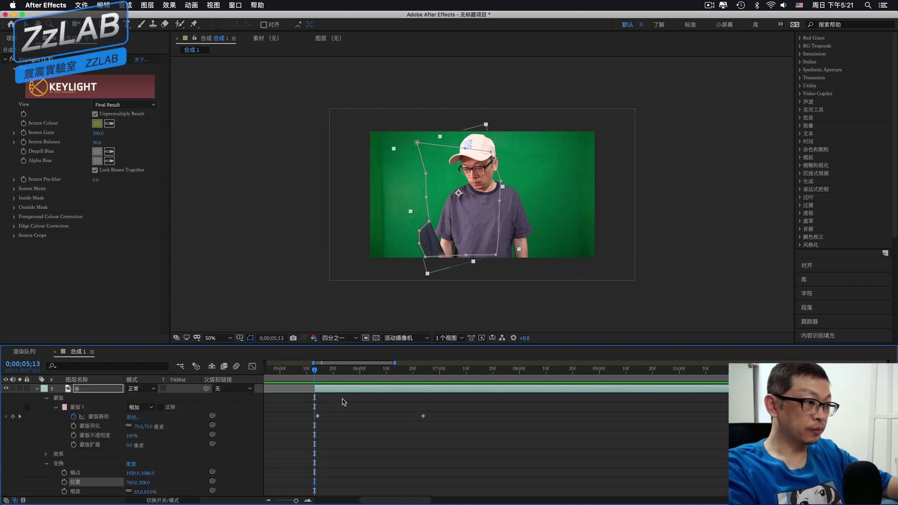
scroll(100, 483, "down", 6)
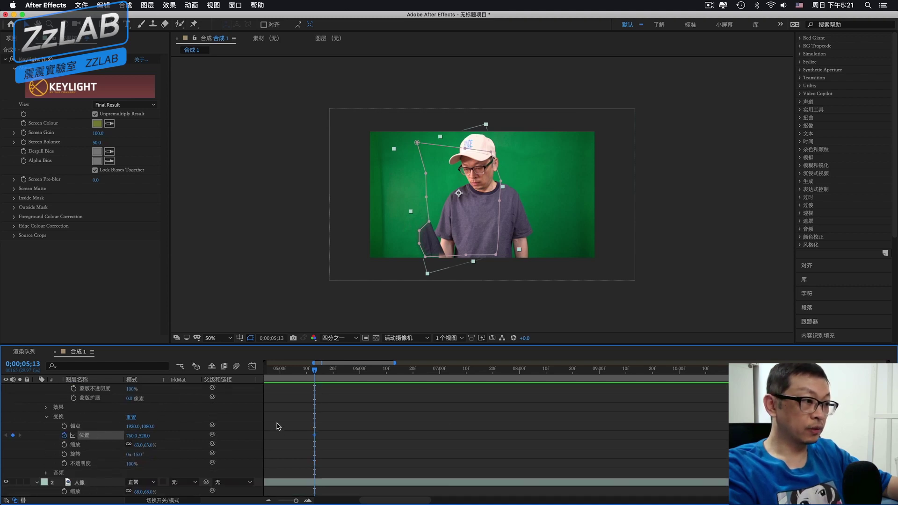
Step: At 0;00;07;03, move the hand layer up and right to add a second Position keyframe
left_click_drag(315, 373, 447, 393)
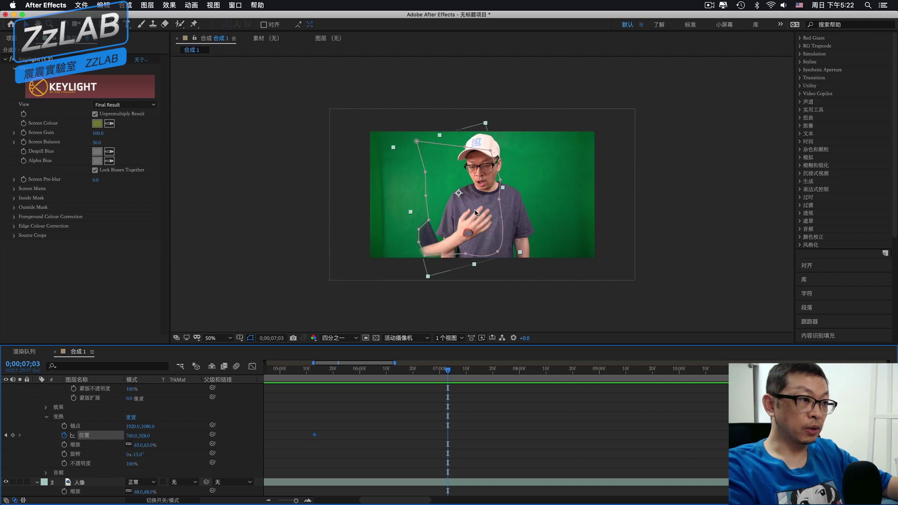
left_click_drag(475, 213, 489, 206)
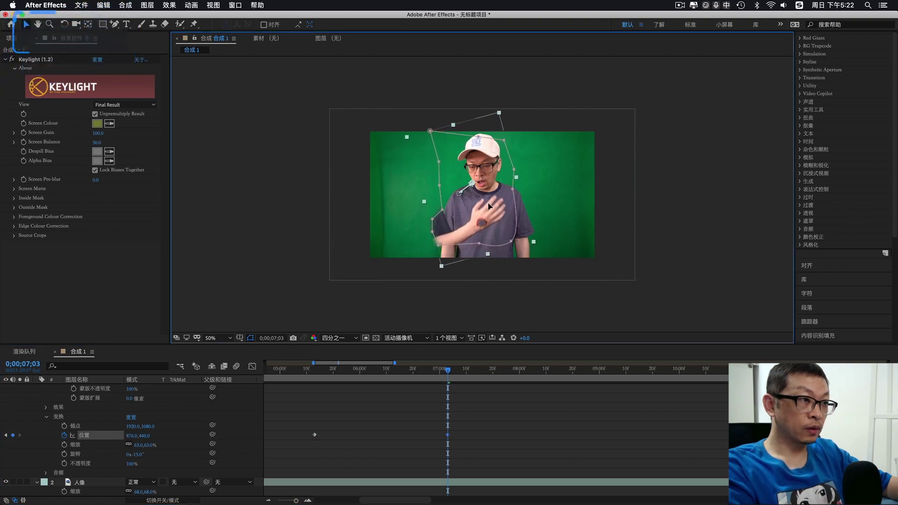
left_click(456, 370)
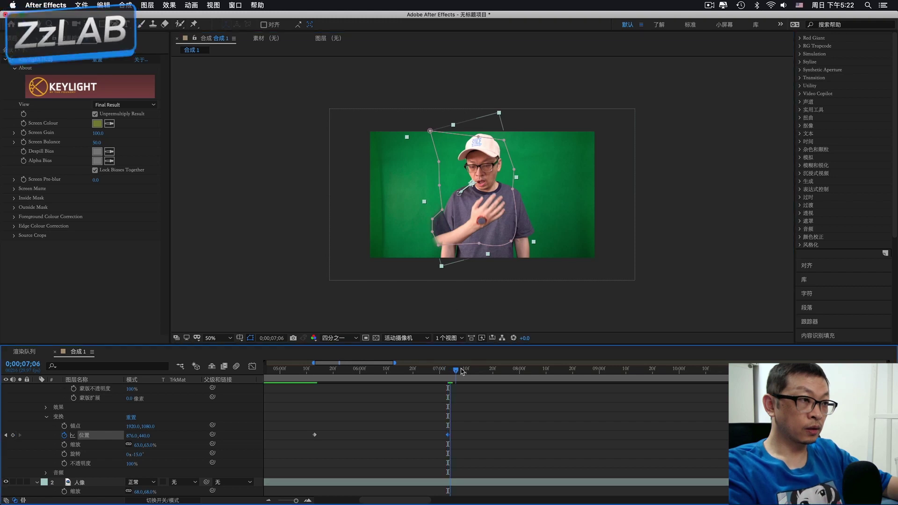
Step: Preview the hand's motion, then return to the Position keyframe at 0;00;07;03
left_click_drag(462, 371, 503, 367)
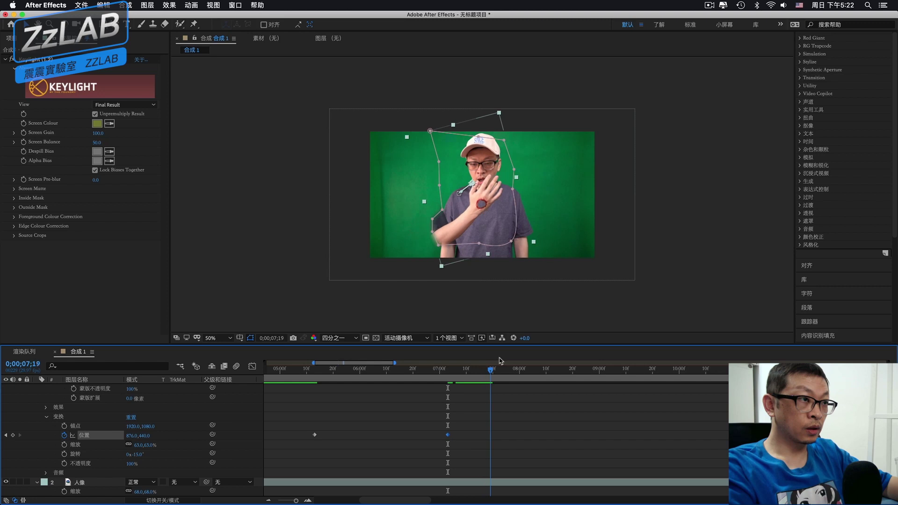
key("space")
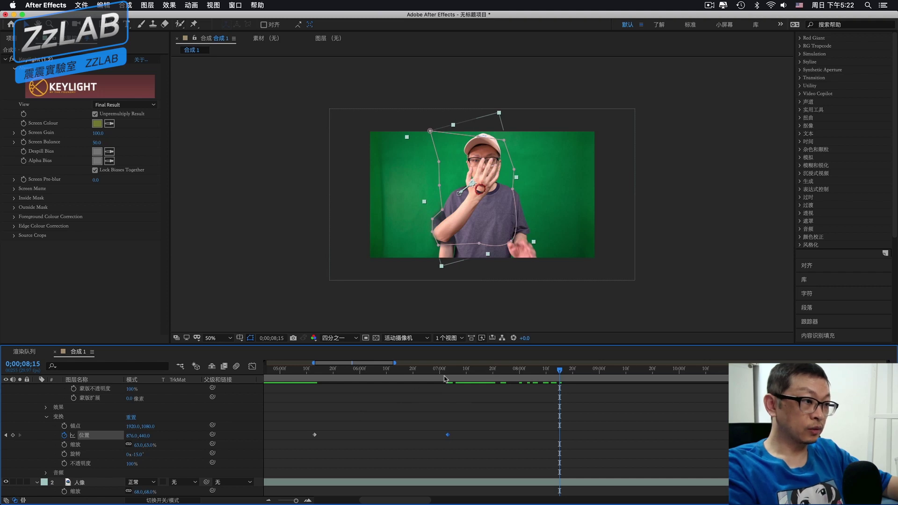
left_click_drag(442, 372, 304, 382)
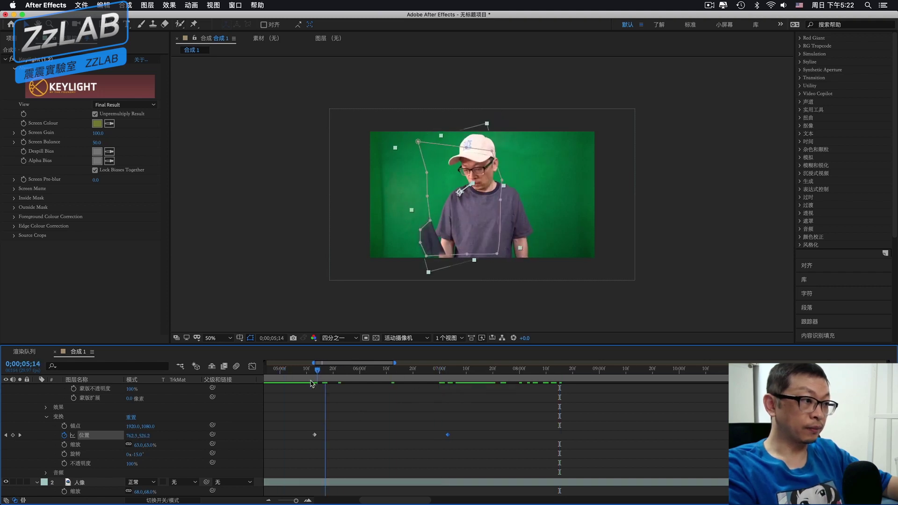
key("space")
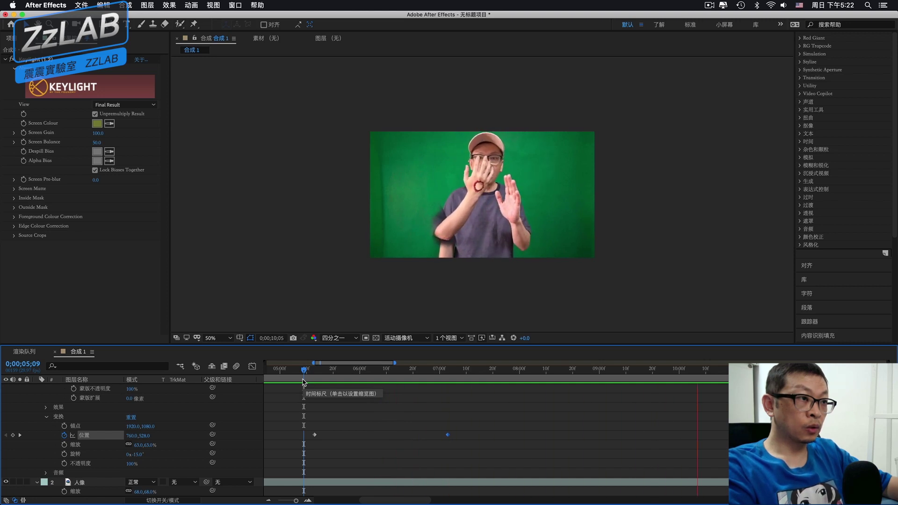
key("space")
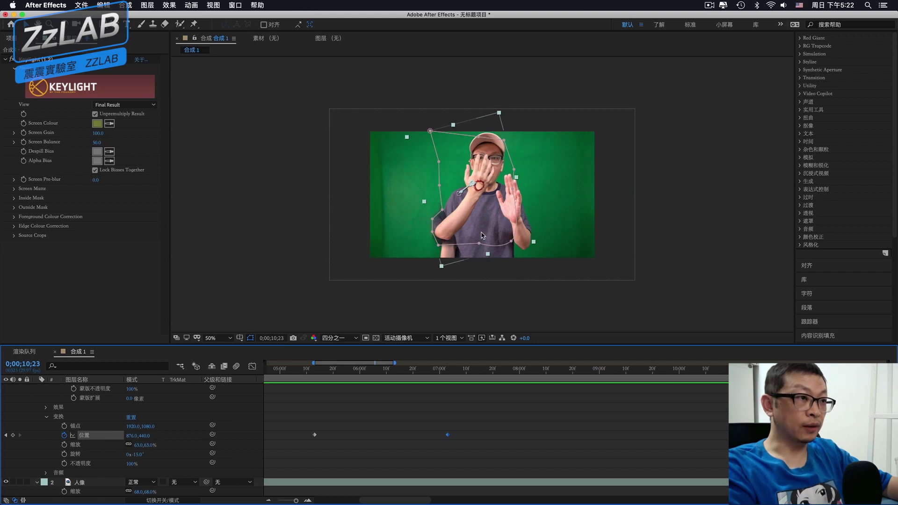
left_click_drag(625, 369, 447, 378)
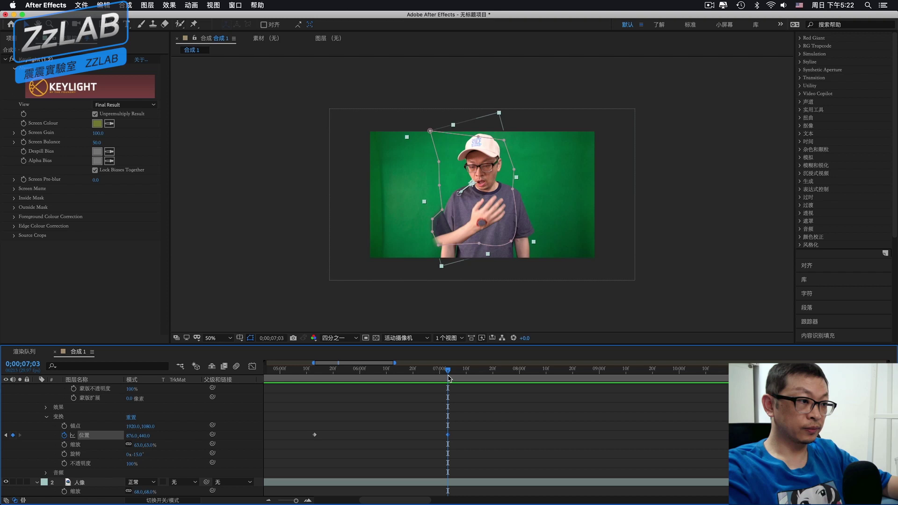
left_click(472, 176)
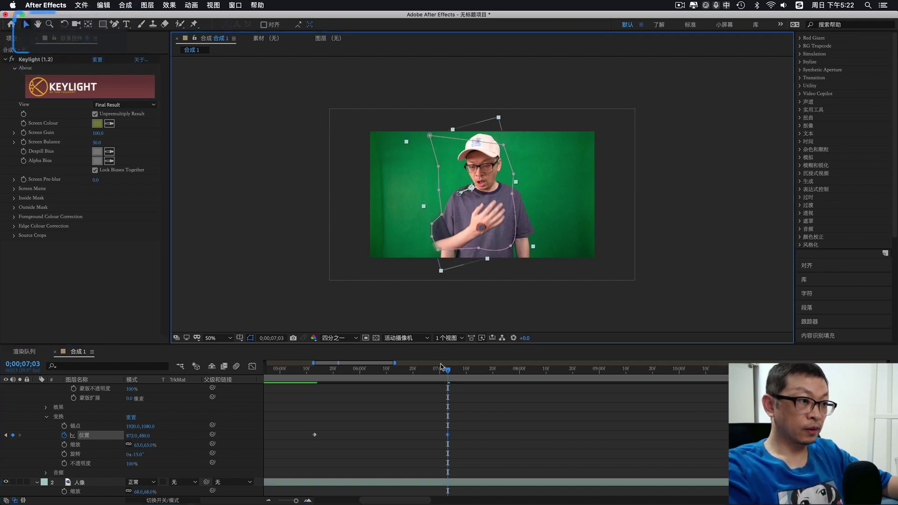
Step: Play the animation from 7;00 and stop at 10;19
left_click(439, 370)
key("space")
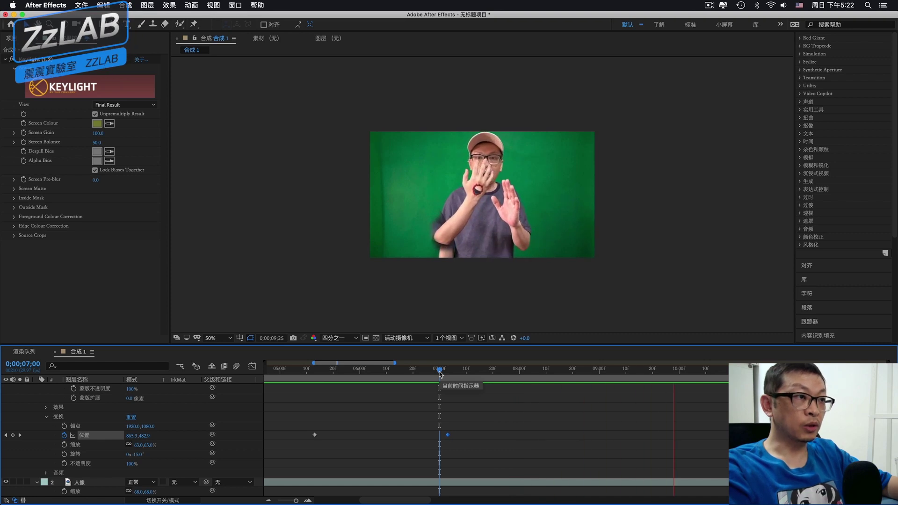
key("space")
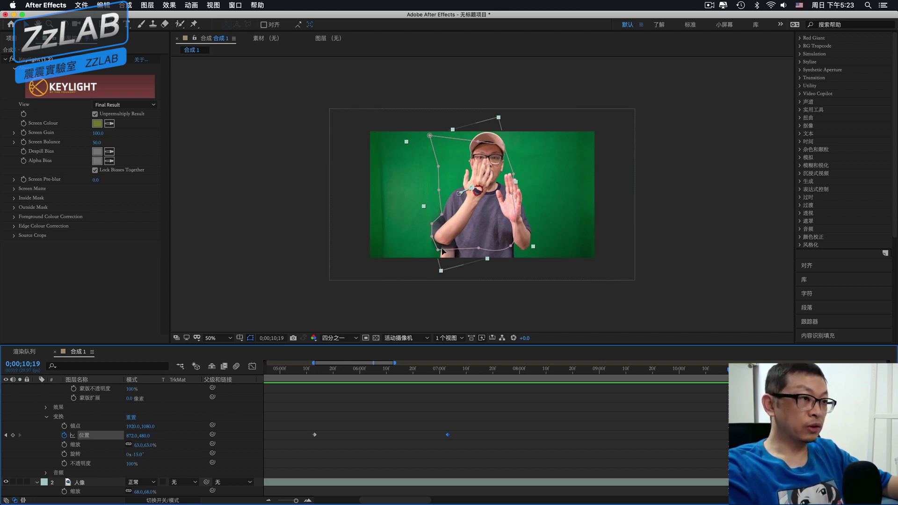
Step: Select the 手 and 人像 layers and scale them up together so the person fills more frame
scroll(154, 416, "up", 1)
scroll(154, 415, "up", 3)
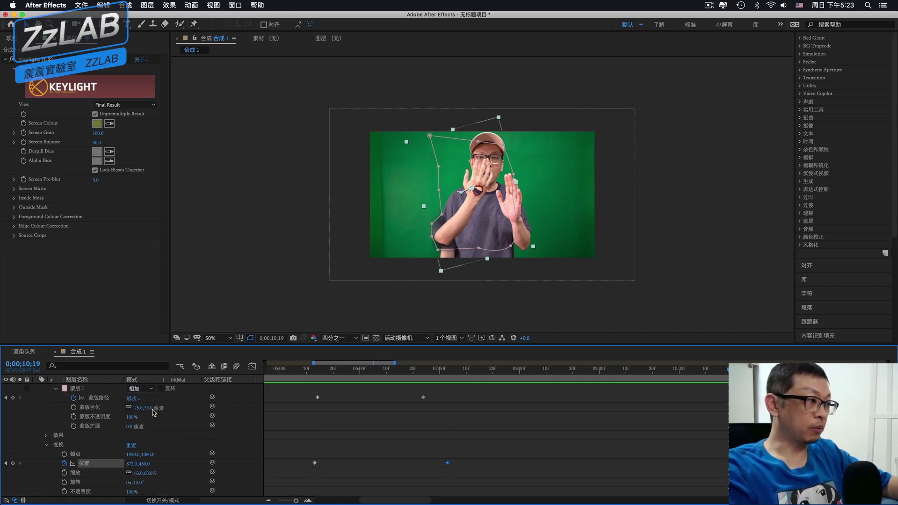
scroll(151, 411, "up", 1)
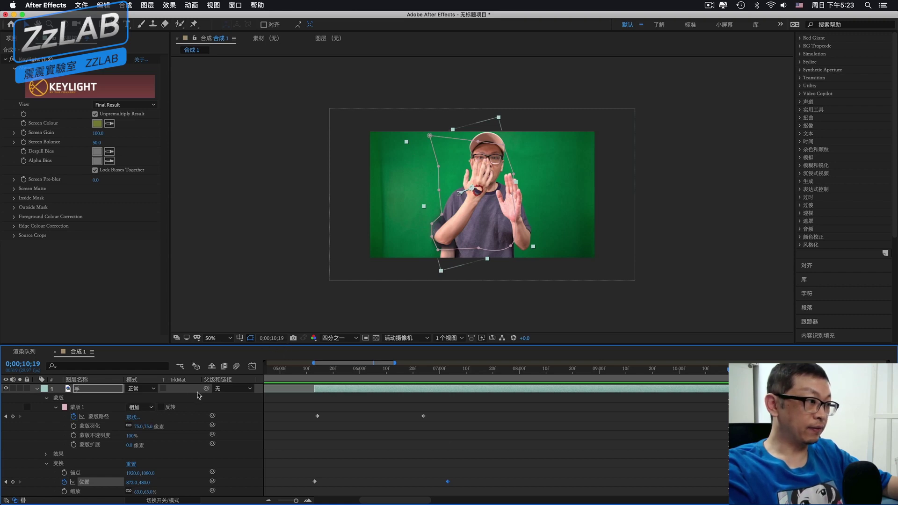
scroll(196, 397, "down", 2)
scroll(189, 403, "down", 3)
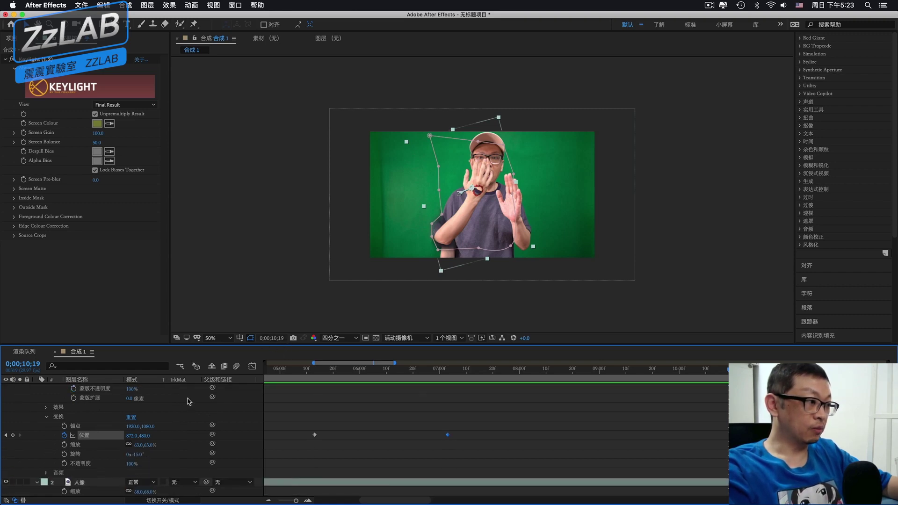
scroll(189, 400, "up", 1)
scroll(189, 401, "up", 3)
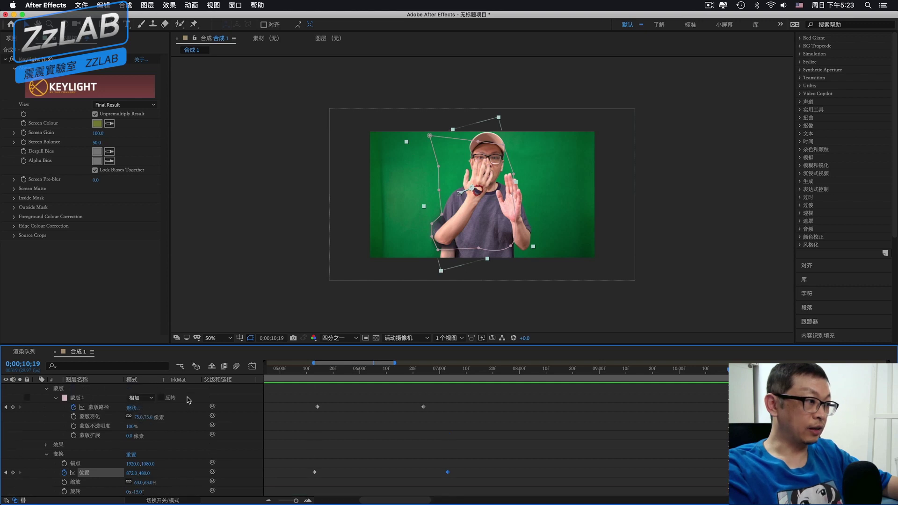
scroll(189, 401, "down", 4)
scroll(117, 441, "up", 5)
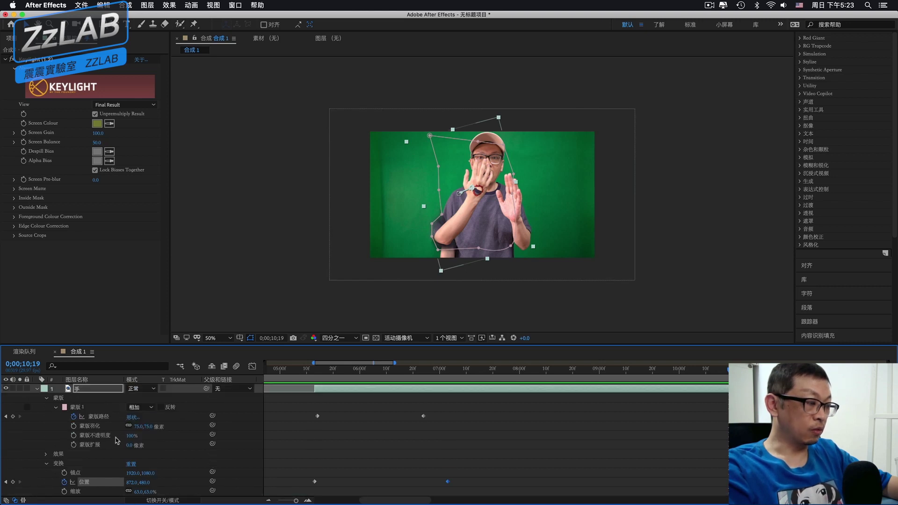
left_click(100, 390)
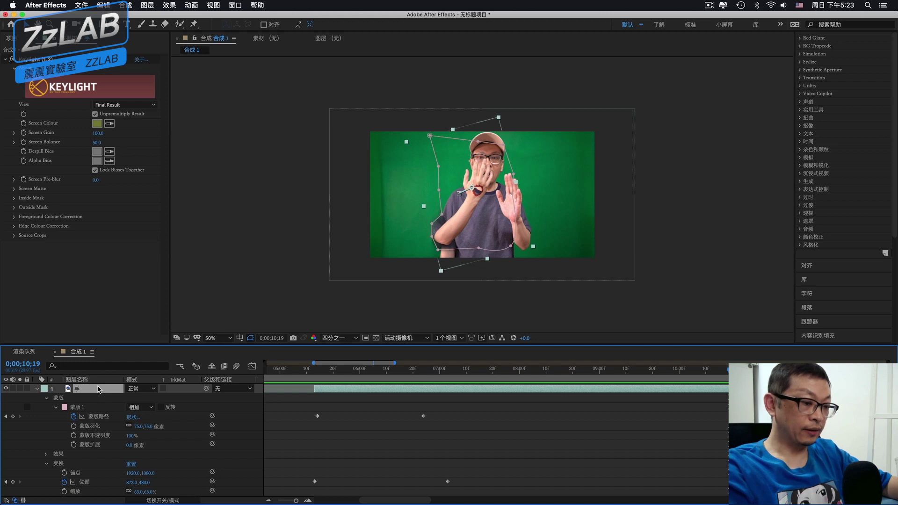
scroll(103, 477, "down", 5)
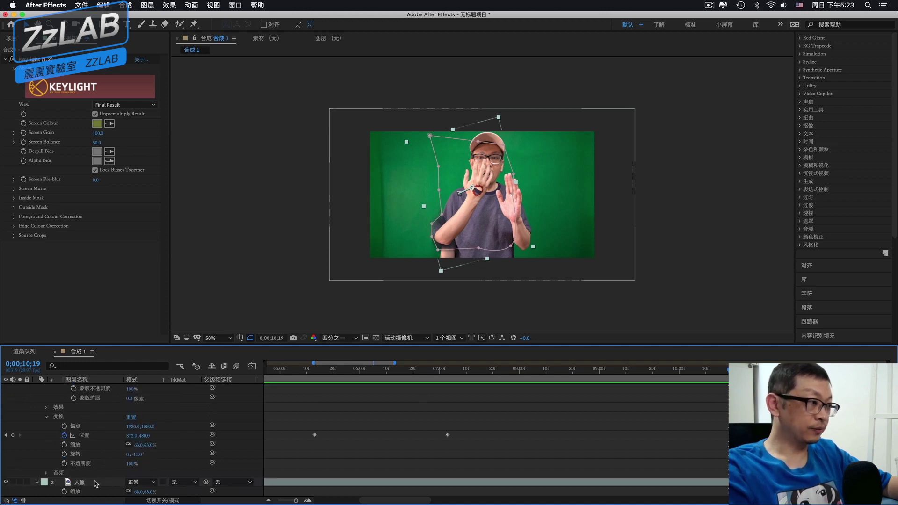
left_click(101, 483)
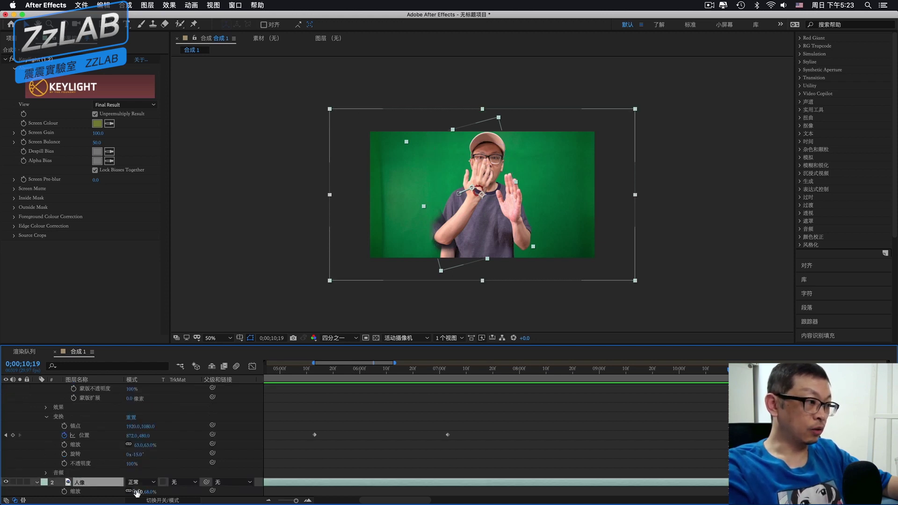
mouse_move(137, 493)
left_mouse_down()
mouse_move(370, 199)
mouse_move(351, 218)
left_mouse_up()
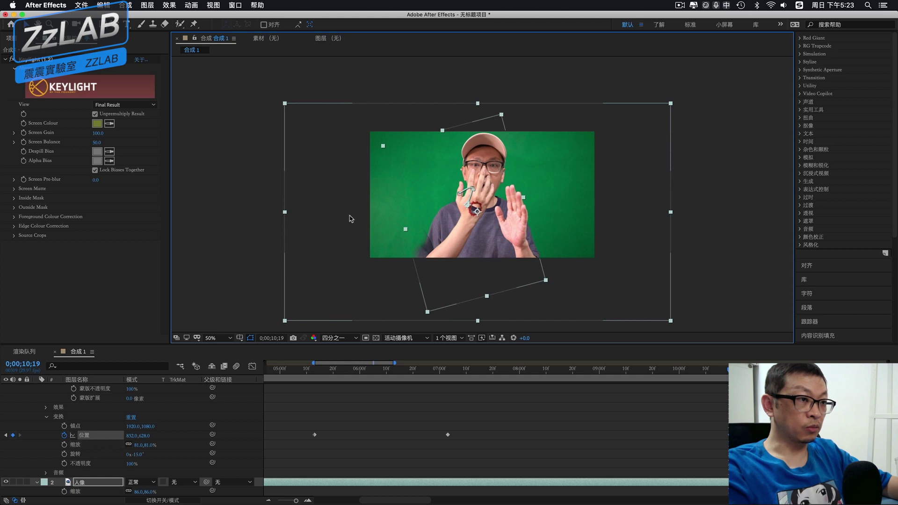
Step: Scrub the timeline back to around 6;12 to review the enlarged layers
left_click_drag(564, 370, 596, 369)
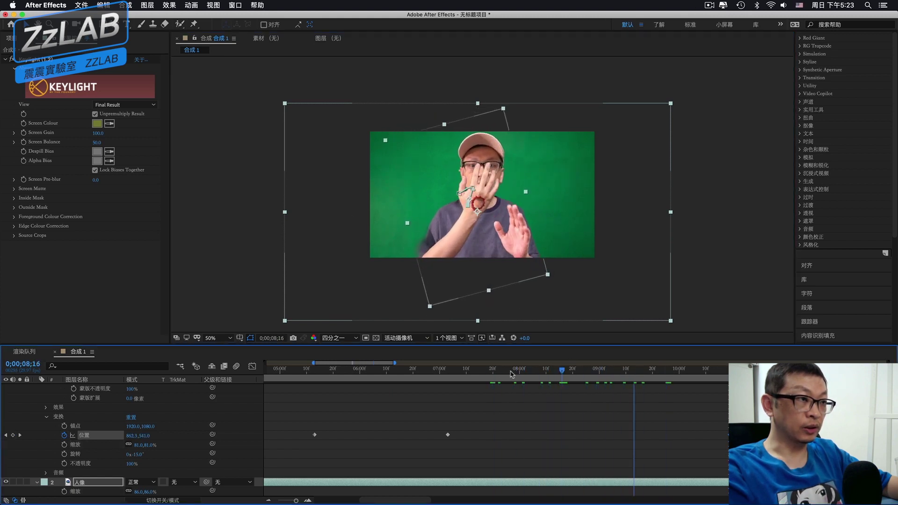
mouse_move(610, 369)
left_mouse_down()
mouse_move(384, 375)
mouse_move(727, 368)
mouse_move(586, 372)
left_mouse_up()
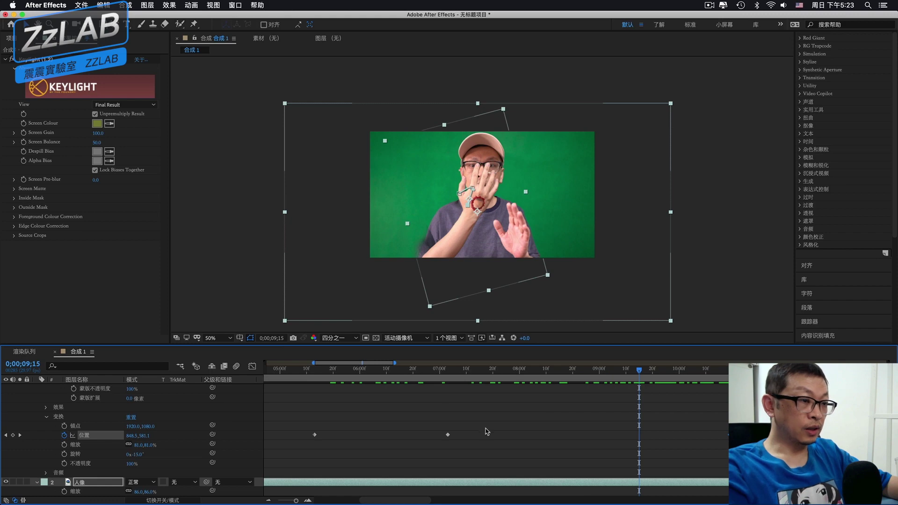
scroll(487, 432, "up", 5)
Step: Show the 手 layer's mask, scrub the full clip, and settle on frame 9;10
left_click(519, 393)
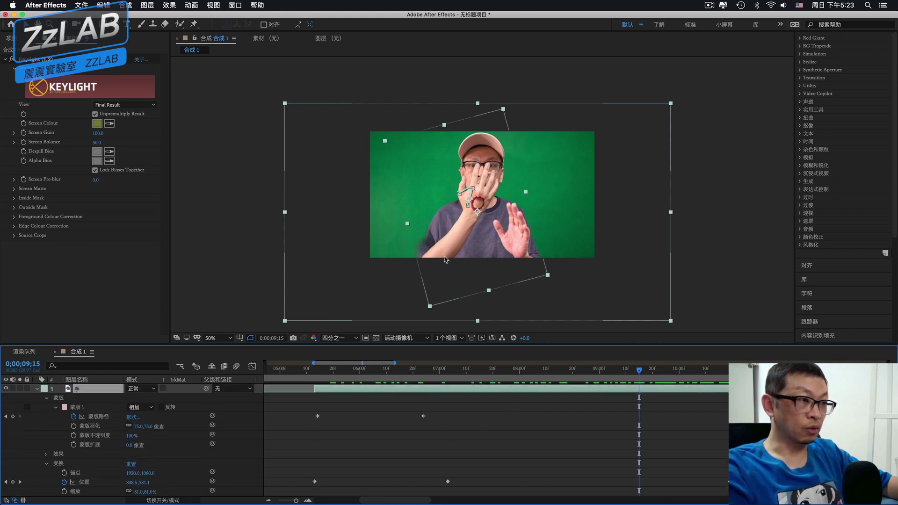
key("super+z")
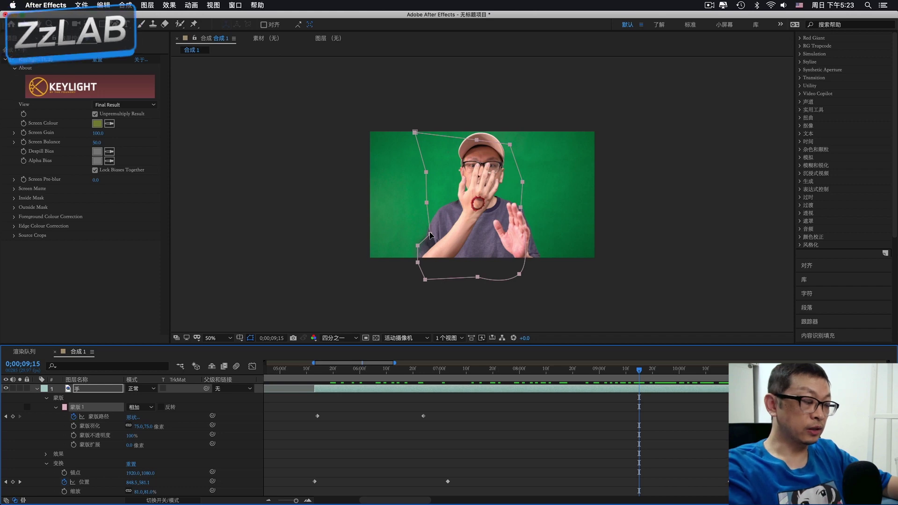
left_click_drag(391, 370, 480, 372)
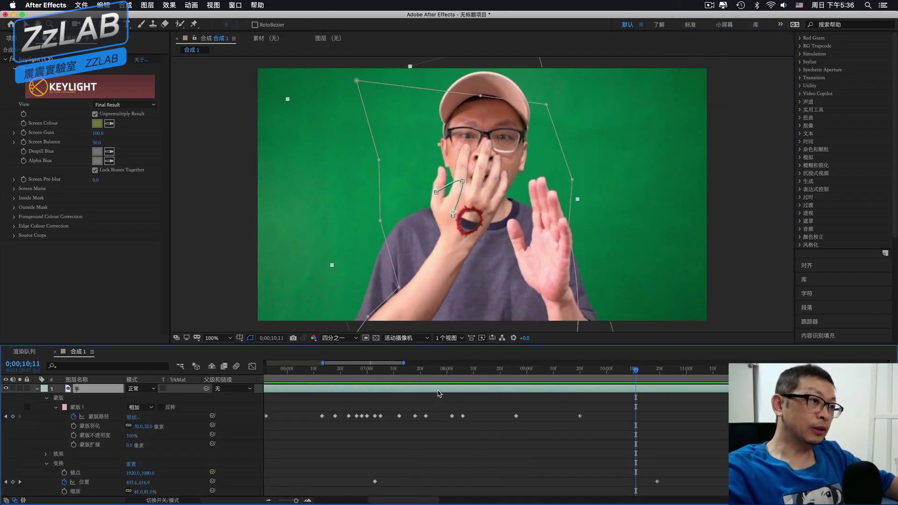
left_click(272, 368)
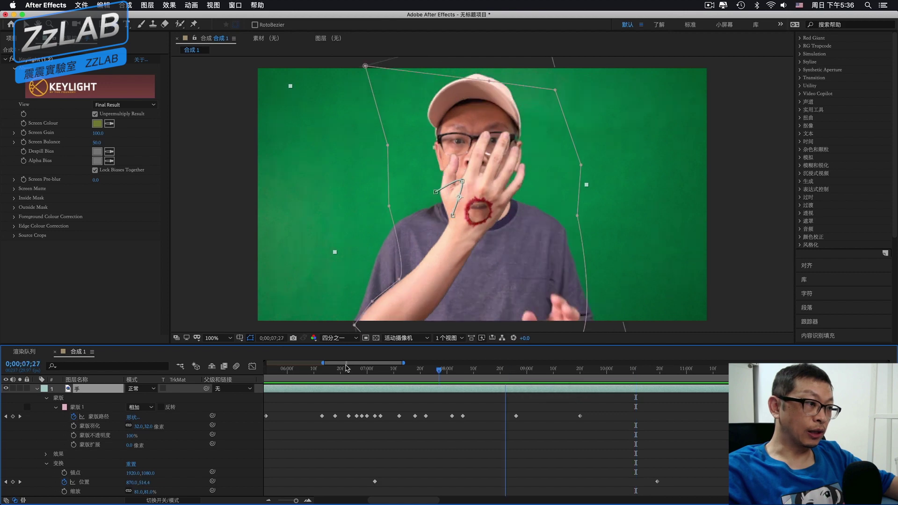
key("minus")
key("minus")
key("minus")
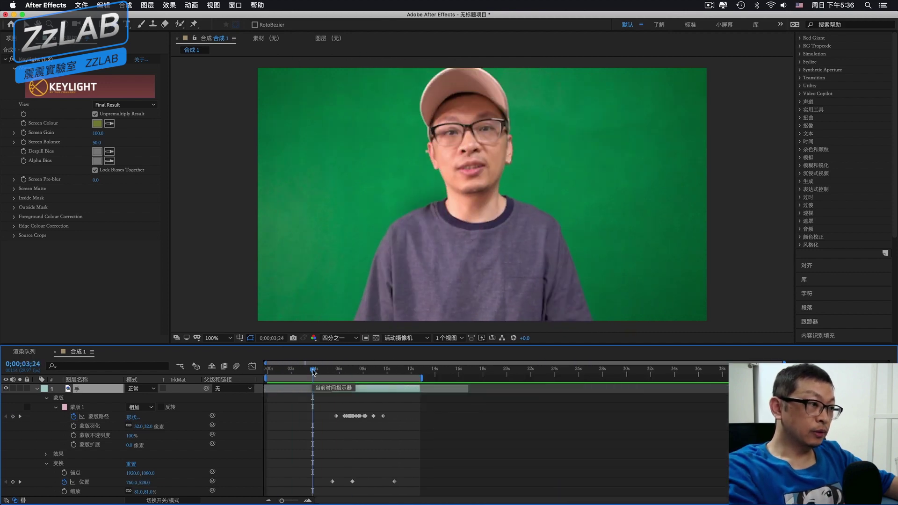
left_click_drag(313, 370, 379, 369)
key("period")
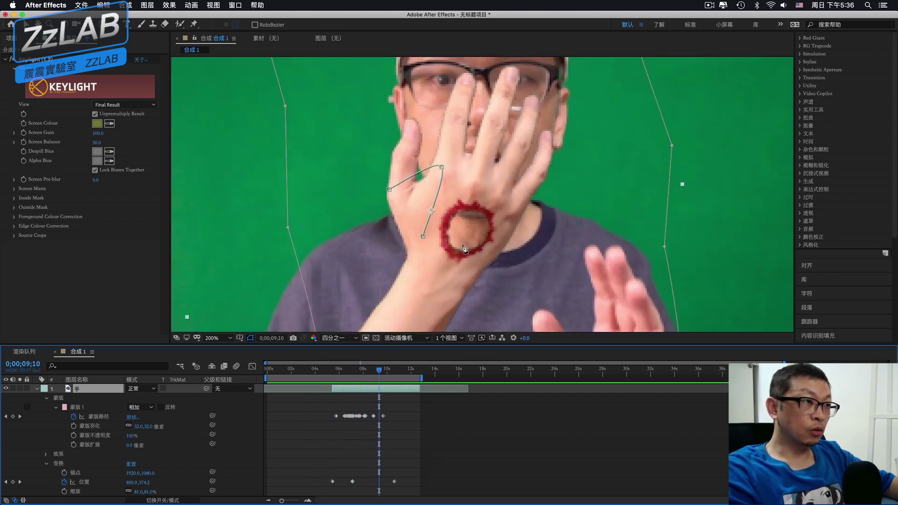
Step: Set preview resolution to Full, raise Keylight's Screen Gain and lower Screen Balance
left_click(344, 337)
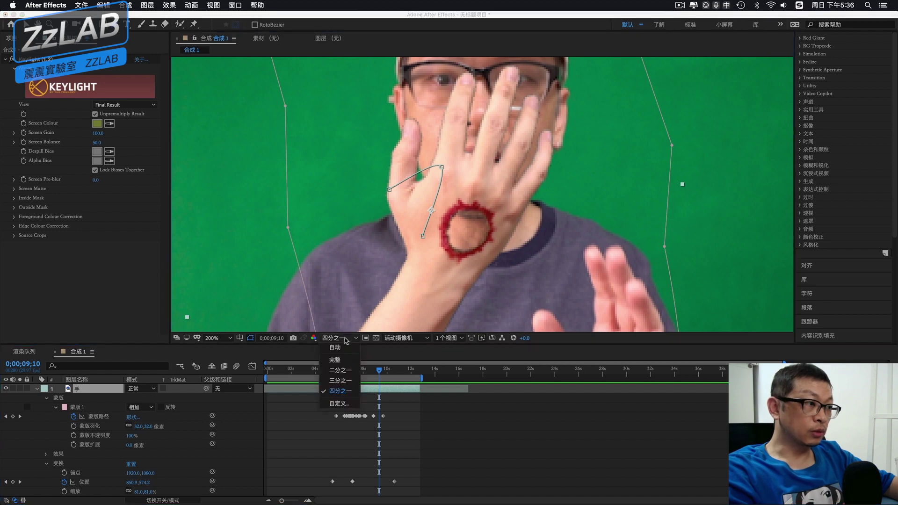
left_click(341, 359)
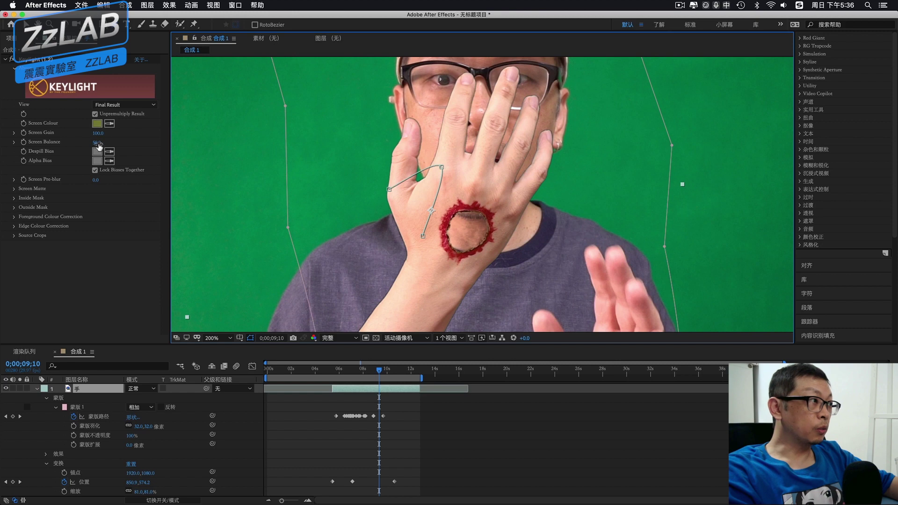
left_click_drag(99, 133, 120, 133)
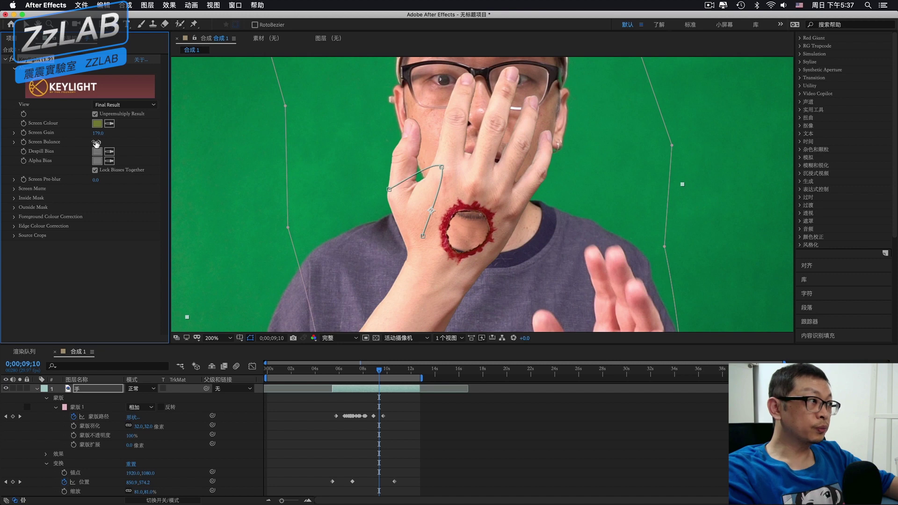
left_click_drag(89, 144, 95, 187)
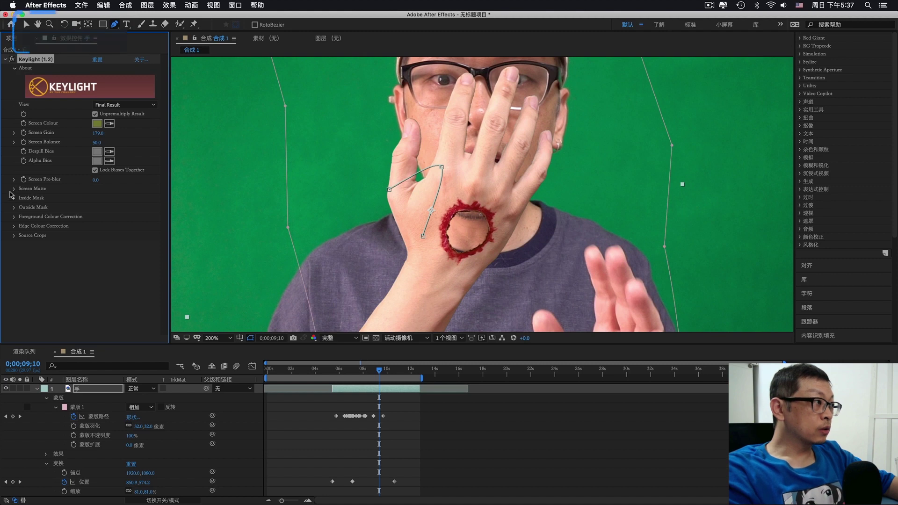
Step: Expand Keylight's Screen Matte and lower Screen Softness to about 0.9
left_click(14, 189)
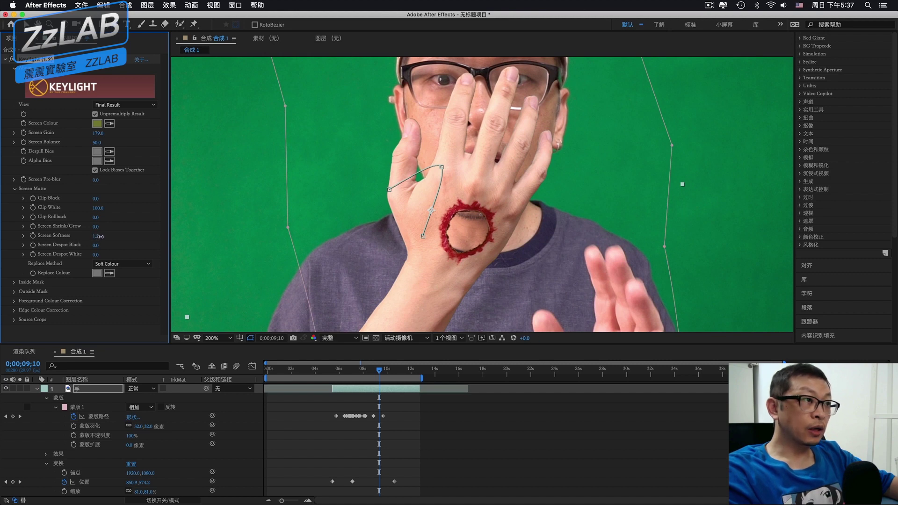
left_click_drag(101, 236, 97, 235)
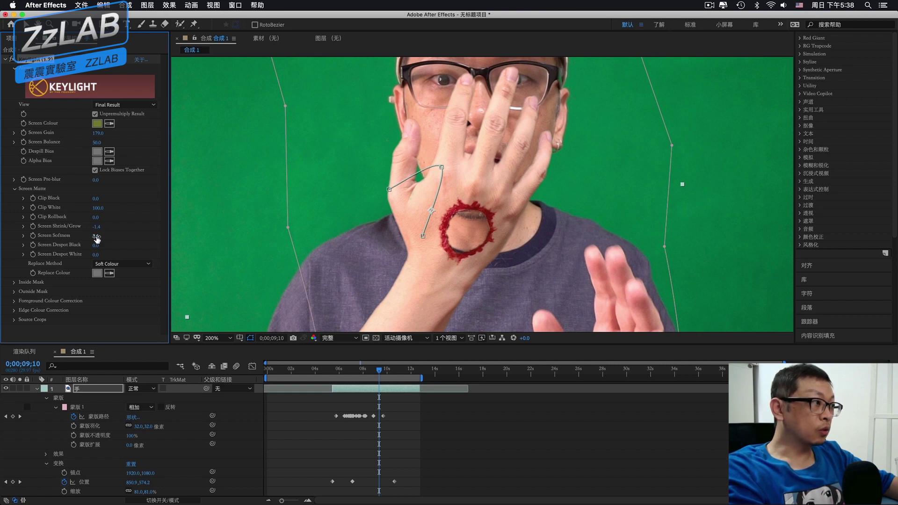
left_click_drag(95, 237, 89, 238)
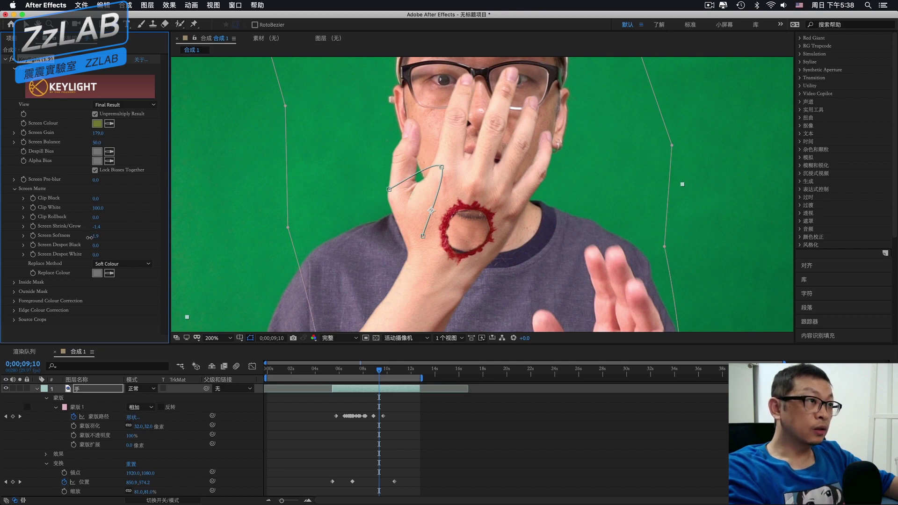
left_click_drag(88, 238, 84, 238)
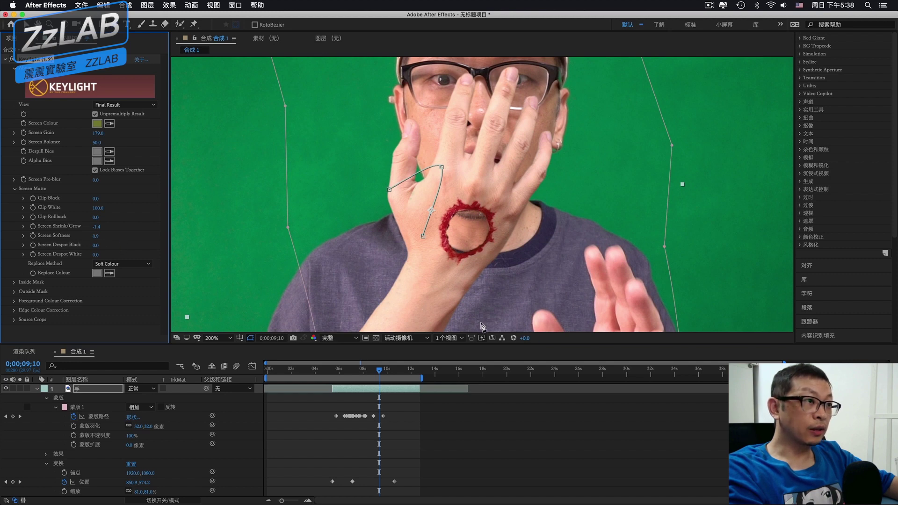
Step: Show the composition at 100% and play a preview from about 5 seconds
left_click(360, 369)
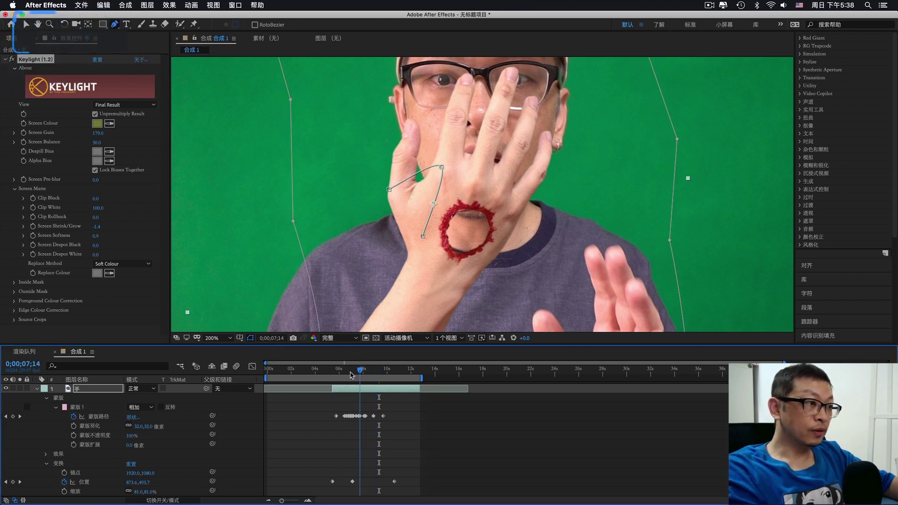
left_click_drag(351, 369, 283, 369)
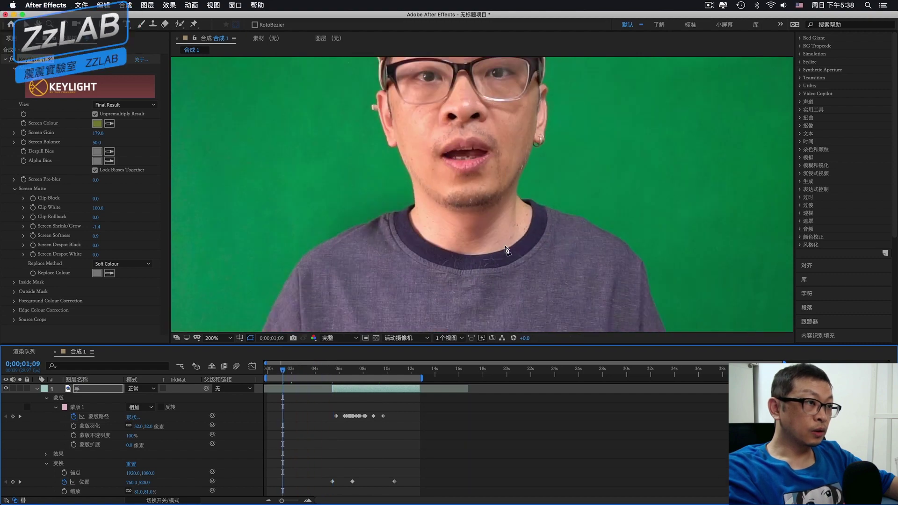
key("comma")
key("comma")
key("period")
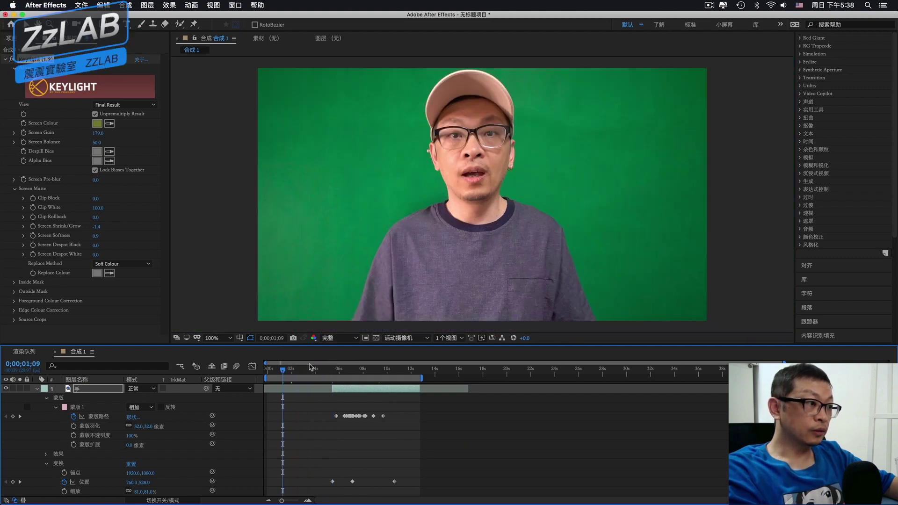
key("space")
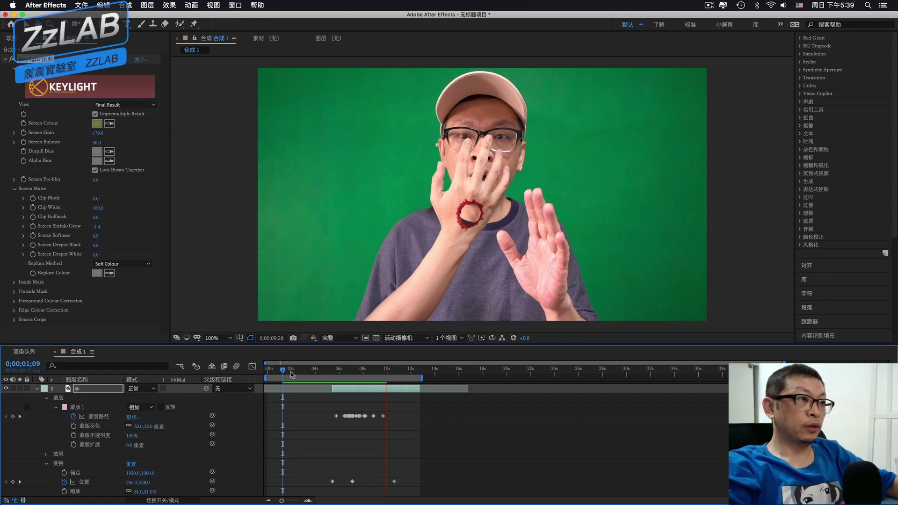
key("space")
Step: Scrub back to around 6-7 seconds to inspect the hole on the hand
left_click_drag(382, 374, 355, 376)
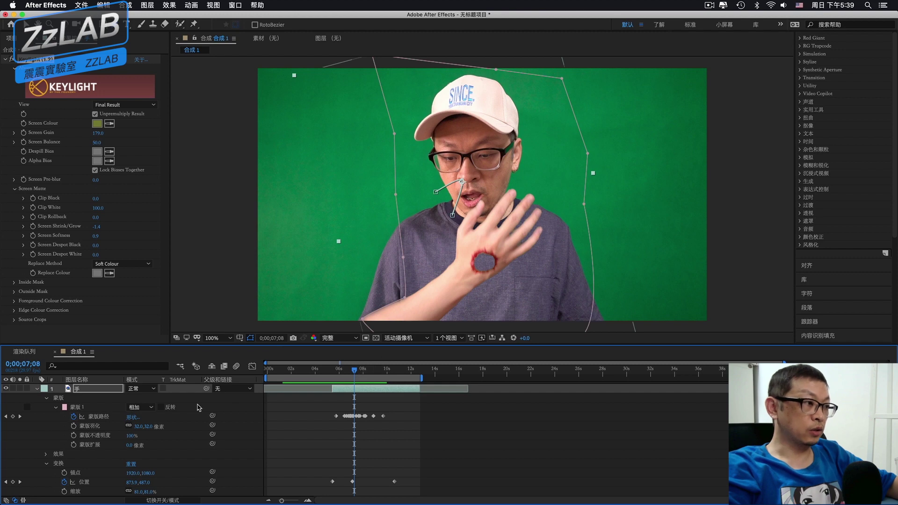
scroll(347, 427, "down", 1)
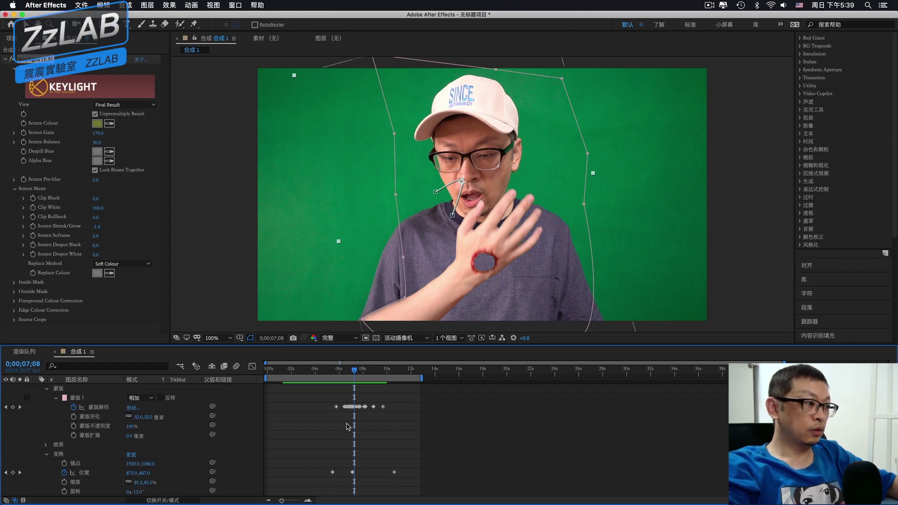
scroll(347, 426, "down", 2)
mouse_move(353, 372)
left_mouse_down()
mouse_move(341, 373)
mouse_move(352, 372)
left_mouse_up()
key("equal")
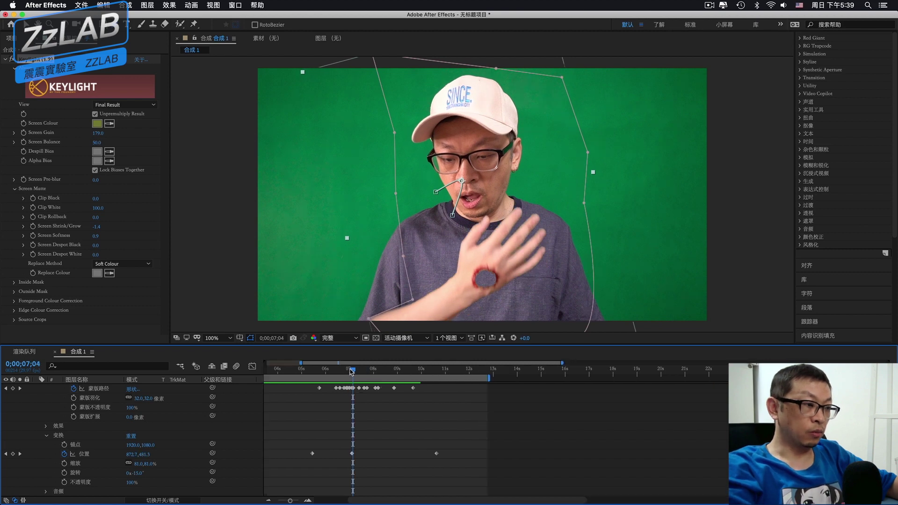
left_click_drag(352, 372, 350, 372)
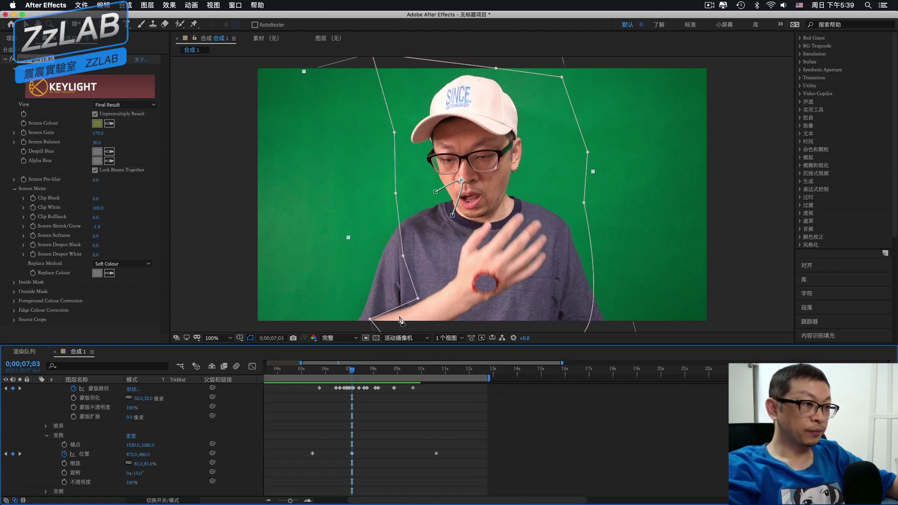
key("v")
key("k")
key("k")
key("k")
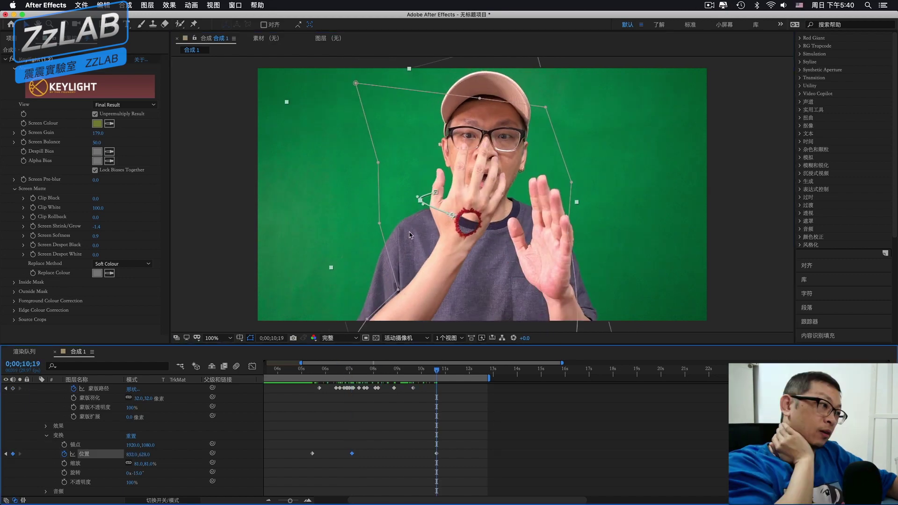
left_click(70, 475)
key("j")
key("j")
key("j")
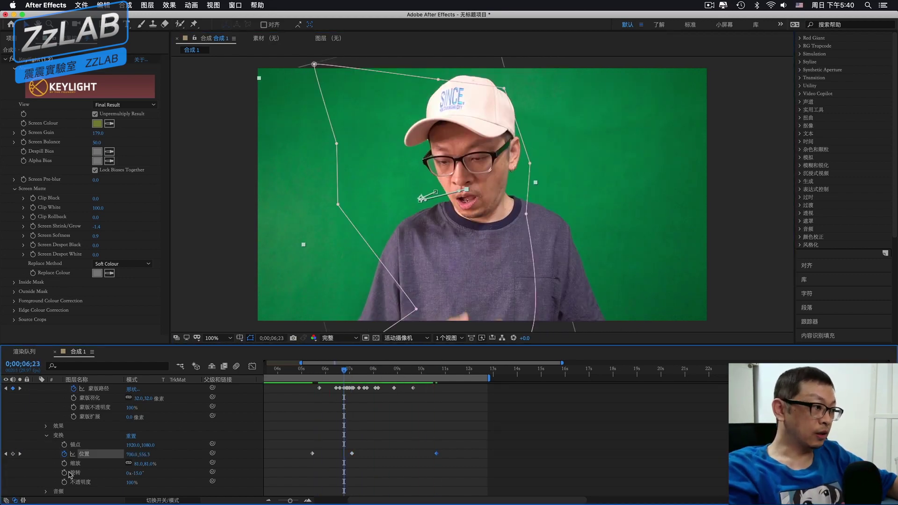
left_click_drag(370, 371, 370, 370)
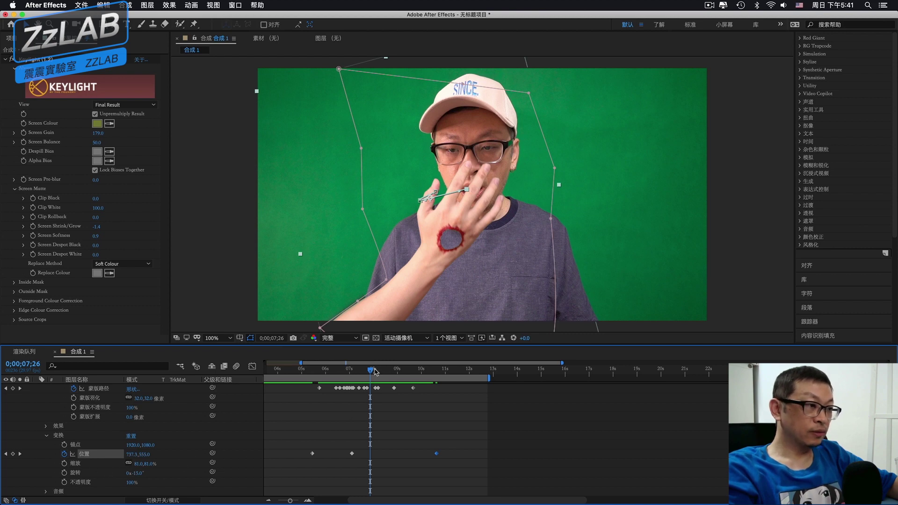
left_click_drag(374, 372, 345, 373)
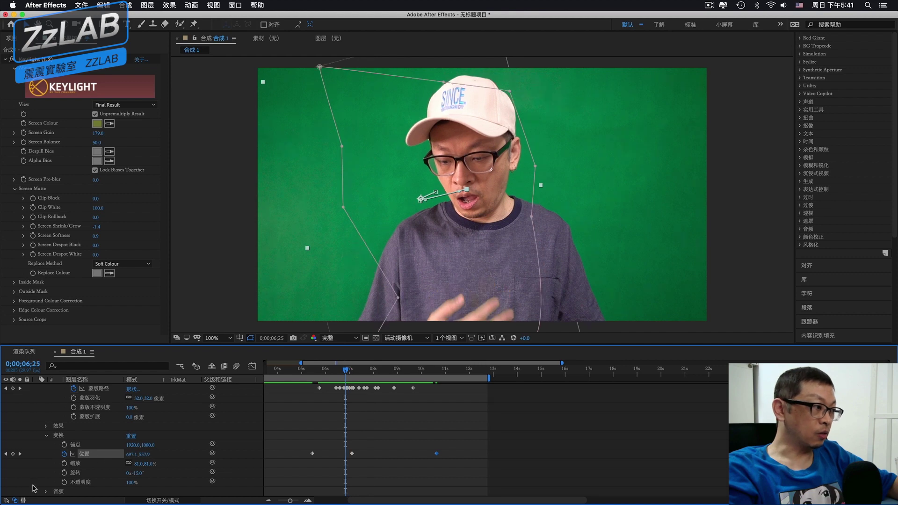
Step: Keyframe the hand layer's Rotation, tilting it to -30° at about 7 seconds
left_click(64, 472)
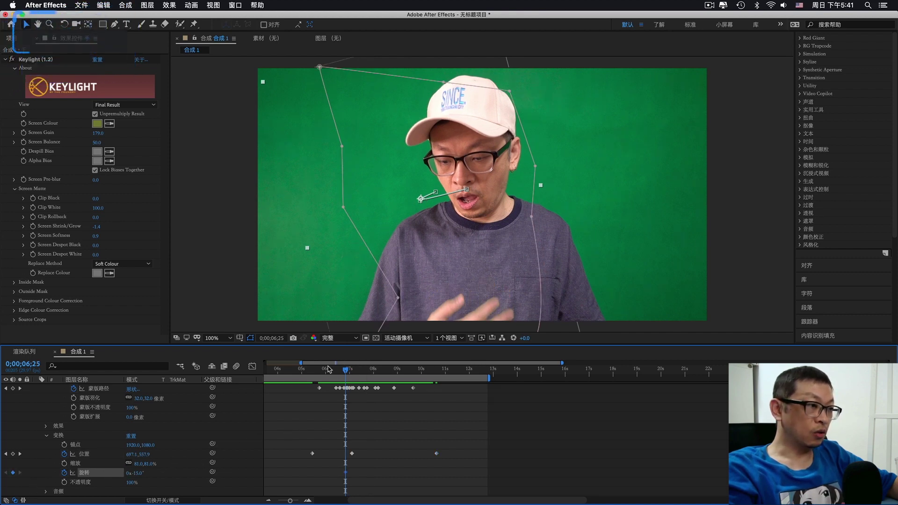
left_click_drag(346, 371, 353, 370)
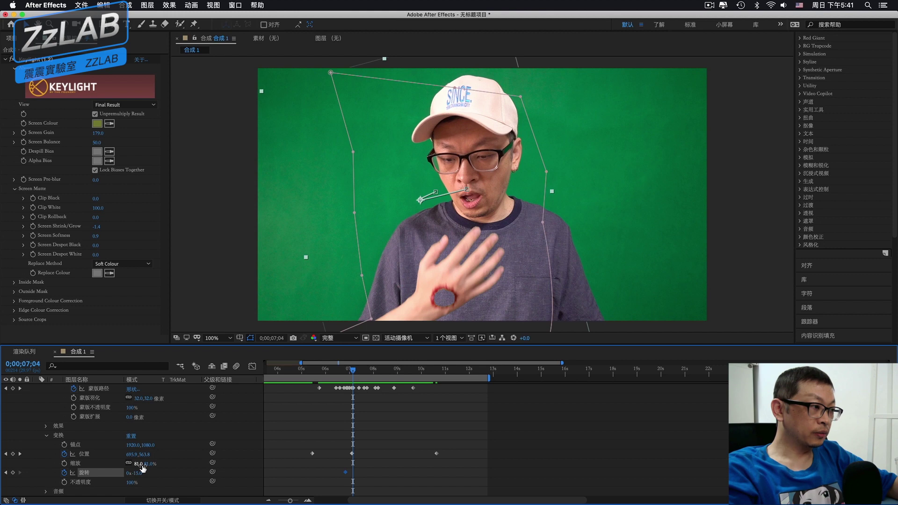
left_click_drag(143, 473, 135, 473)
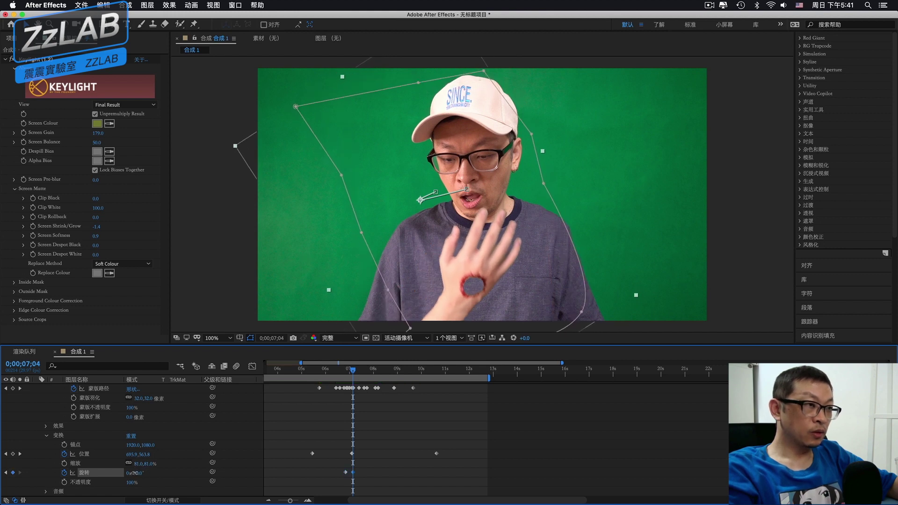
left_click_drag(135, 472, 135, 473)
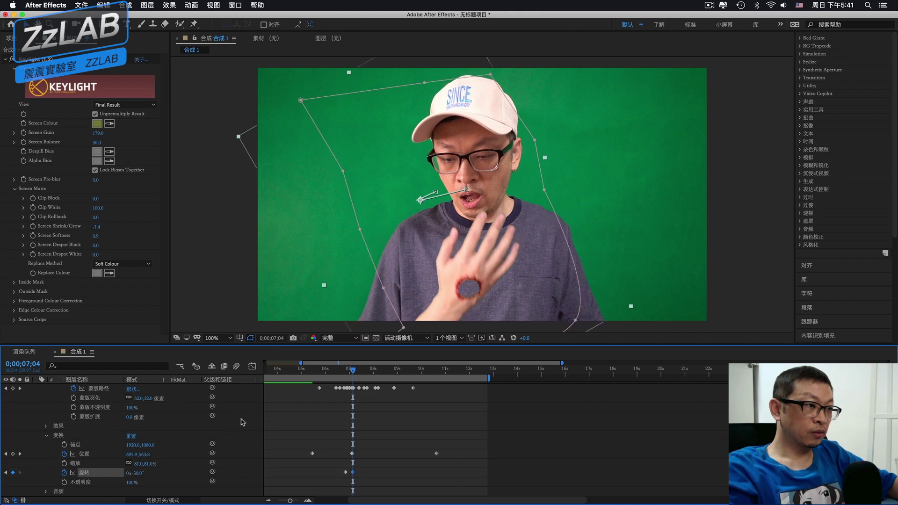
Step: Set Rotation to -18° near 9 seconds, then preview from about 6 seconds
left_click_drag(354, 373, 365, 372)
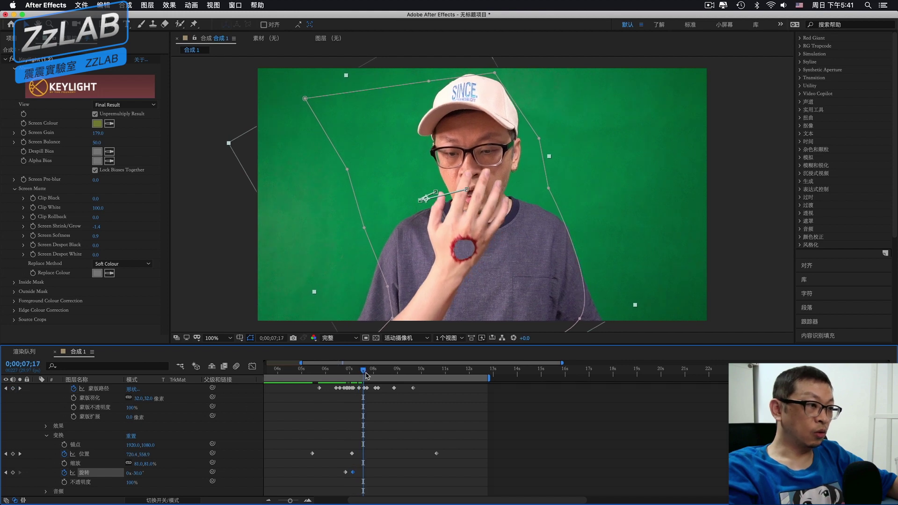
left_click_drag(373, 372, 401, 373)
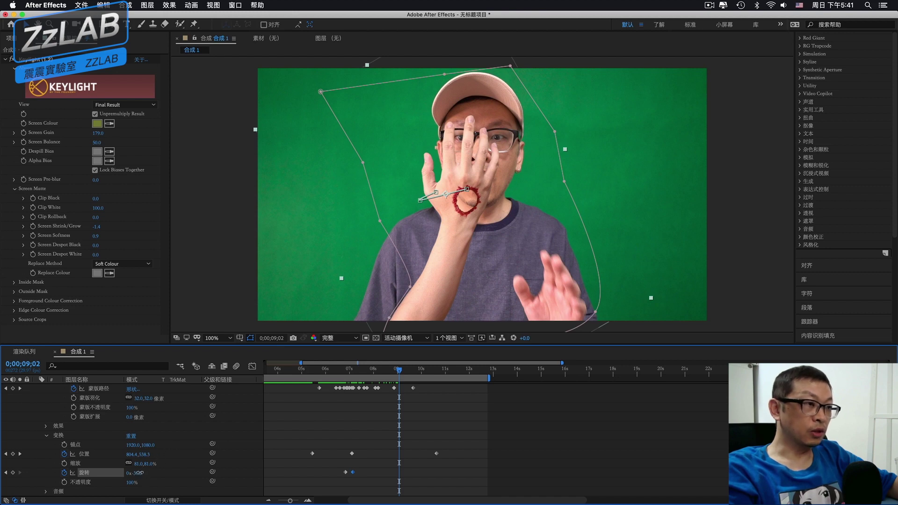
left_click_drag(140, 473, 143, 471)
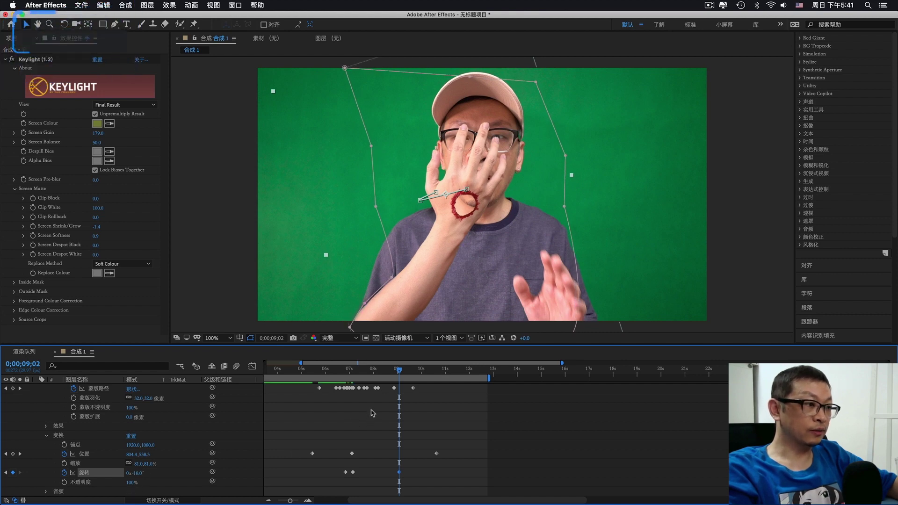
left_click_drag(398, 370, 332, 370)
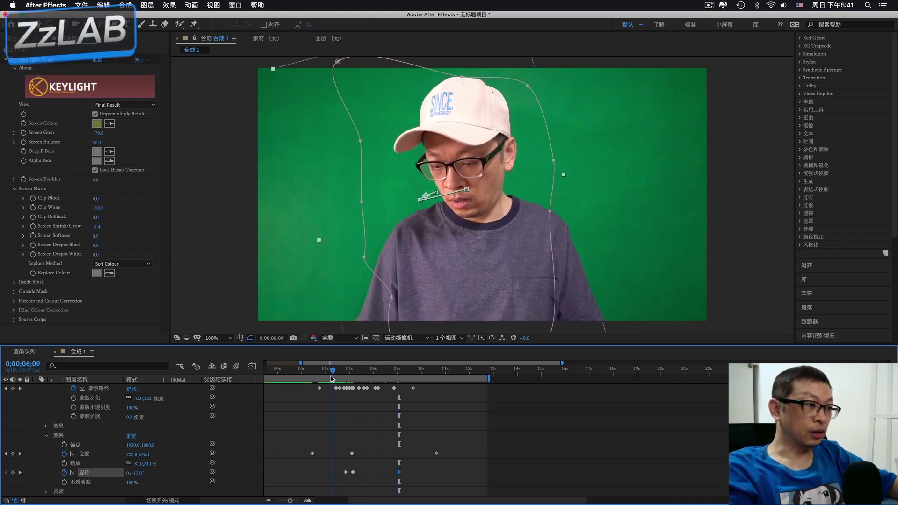
key("space")
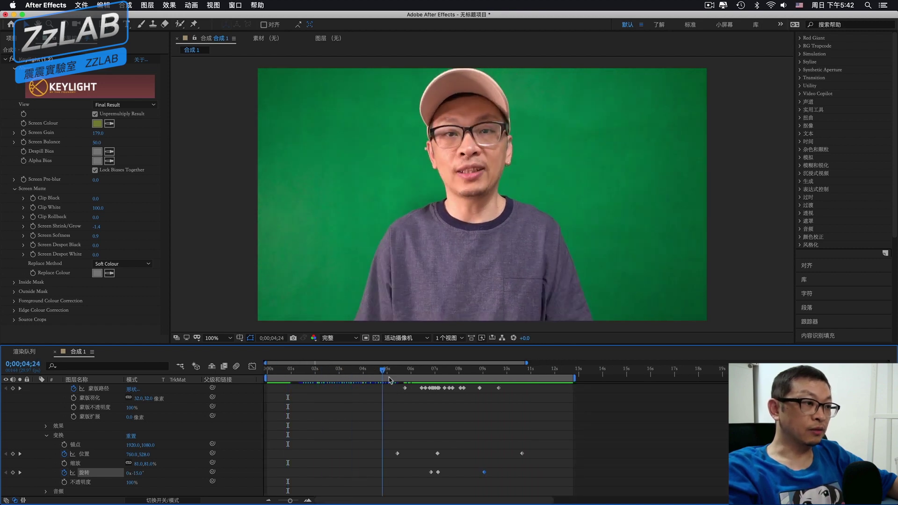
Step: Play back the scaled composite from around 4 seconds, then stop
left_click_drag(290, 369, 373, 374)
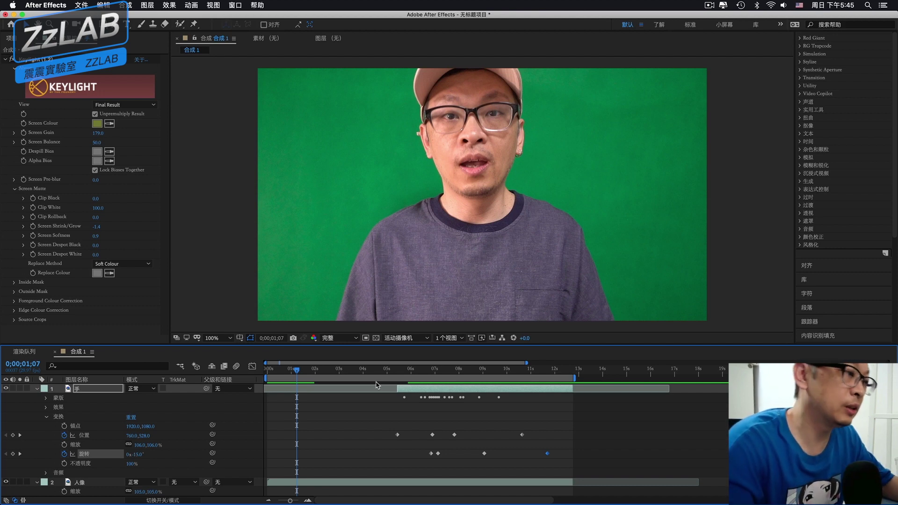
key("space")
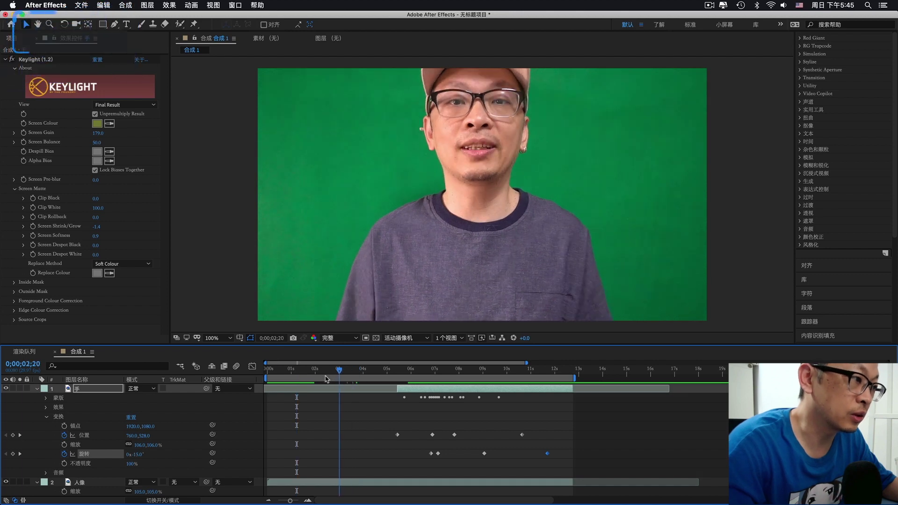
key("space")
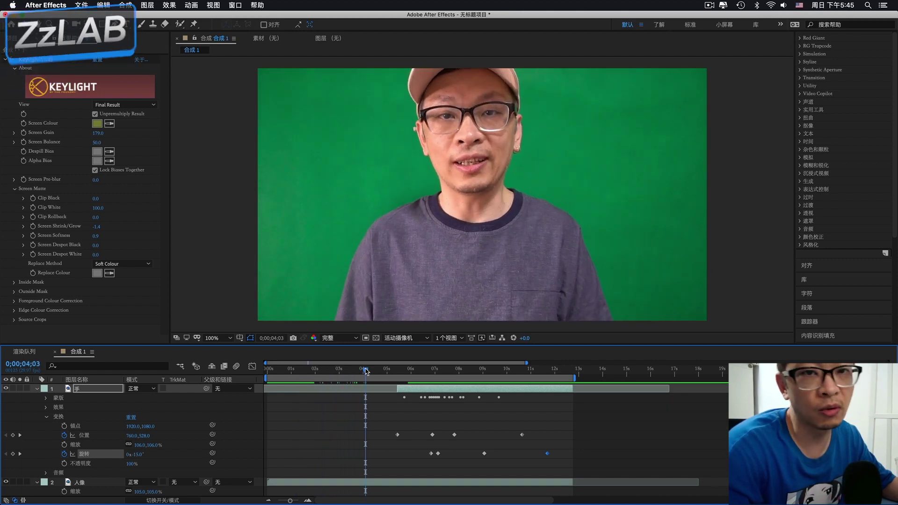